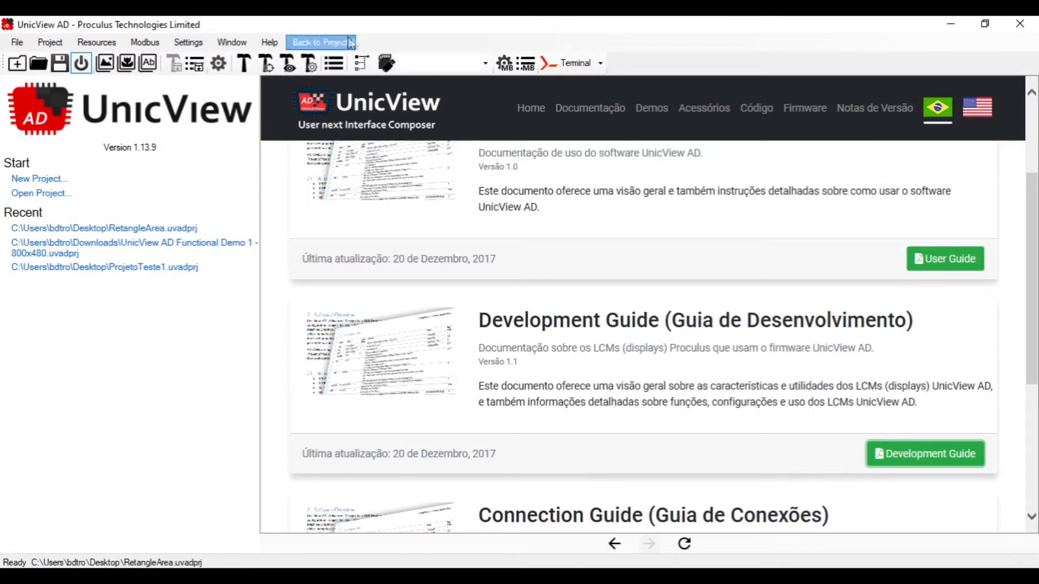
- Return to the open project and check the VP property of the Graphic Primitives Display
{"action": "left_click", "coordinate": [346, 42]}
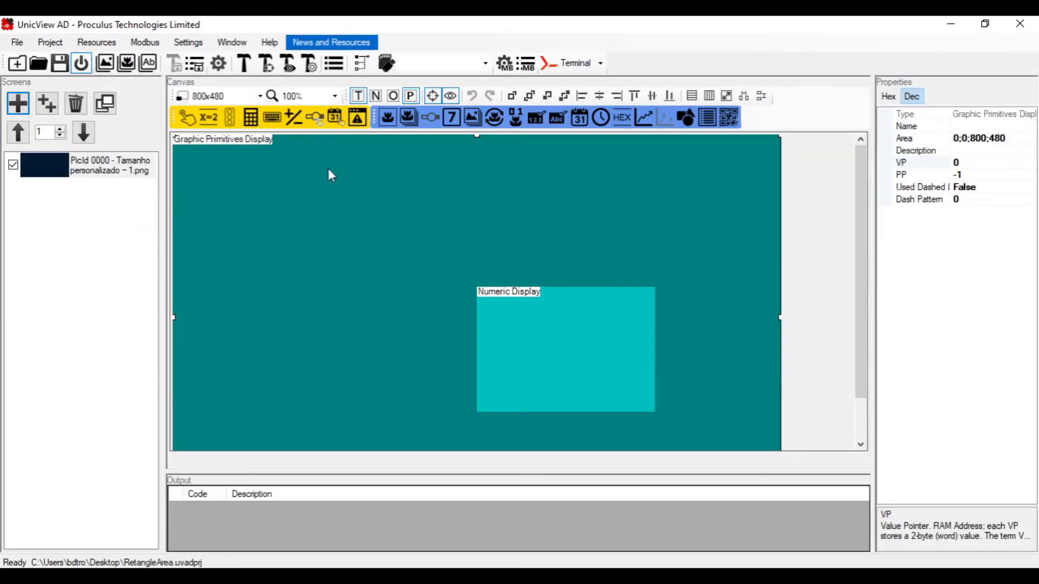
{"action": "left_click", "coordinate": [991, 162]}
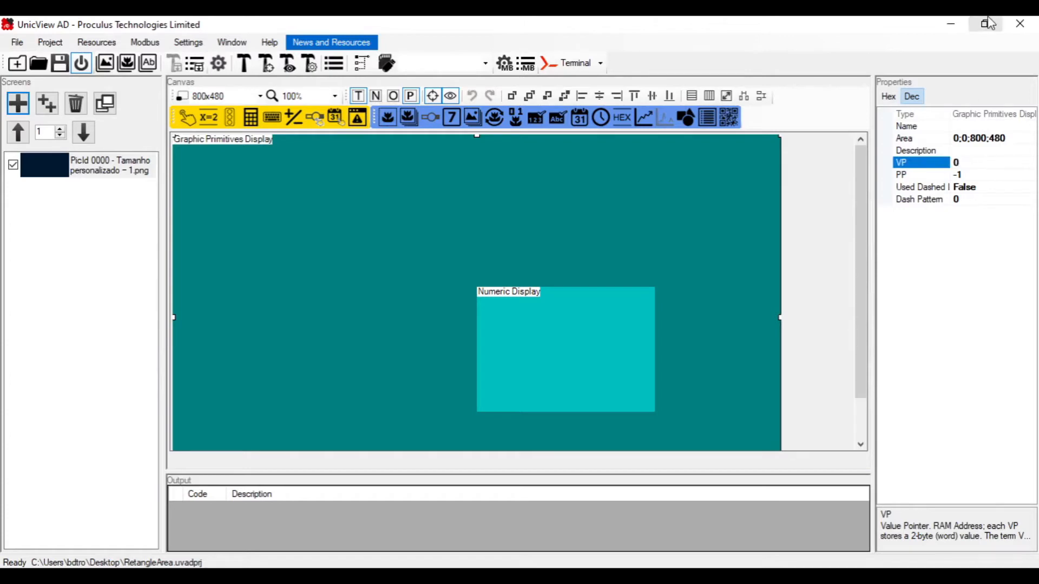
{"action": "left_click", "coordinate": [957, 23]}
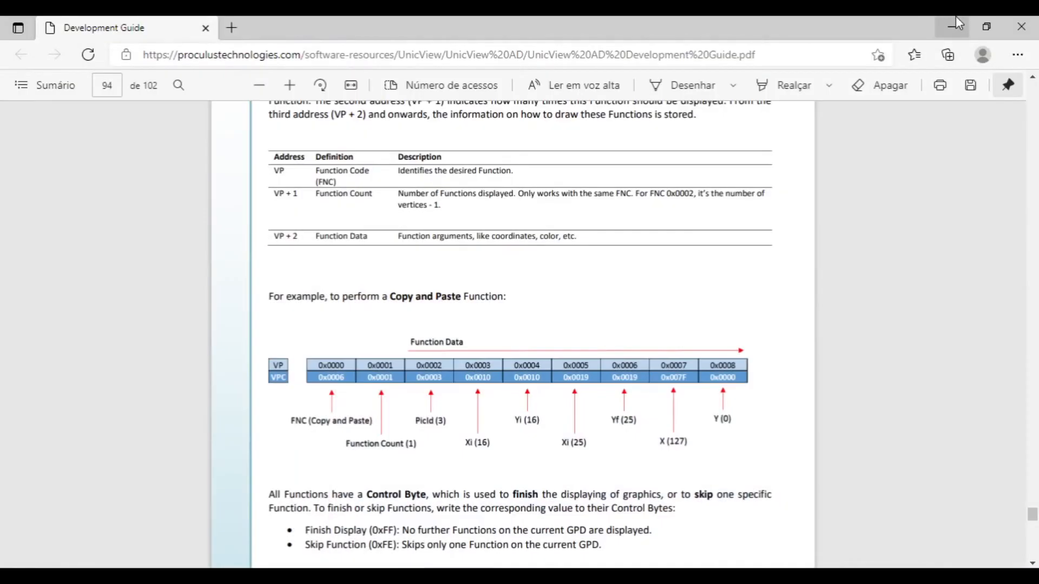
- Switch to the Development Guide and examine the Function Code, Function Count and Function Data rows of the address table on page 94
{"action": "triple_click", "coordinate": [326, 181]}
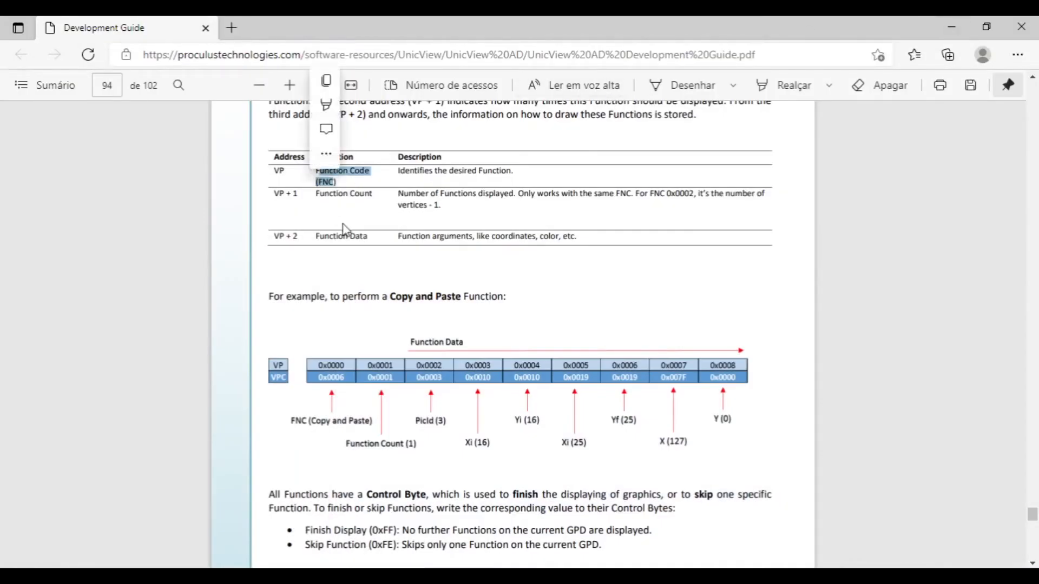
{"action": "left_click", "coordinate": [352, 196]}
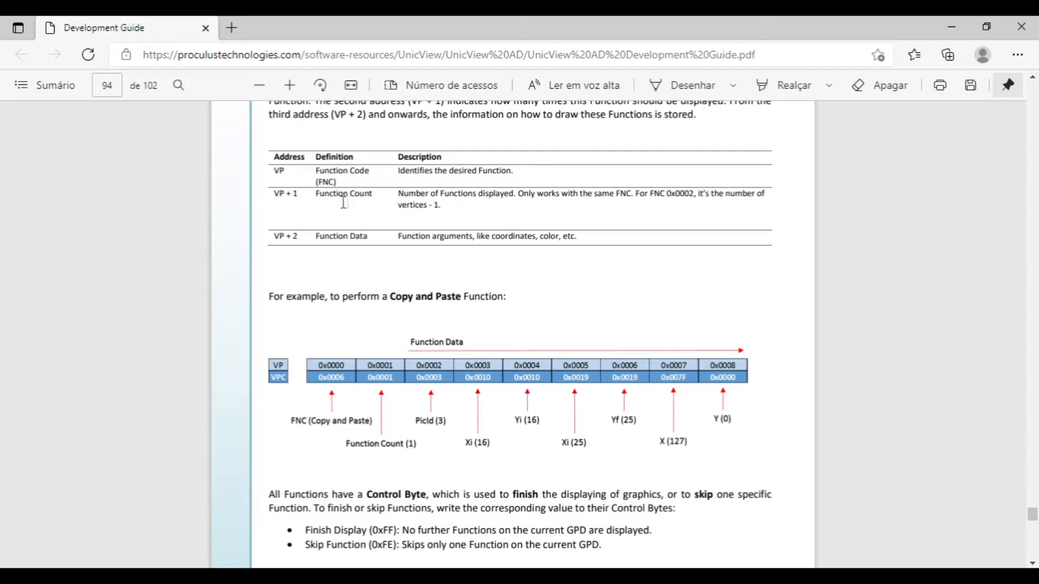
{"action": "left_click_drag", "start_coordinate": [316, 194], "coordinate": [380, 196]}
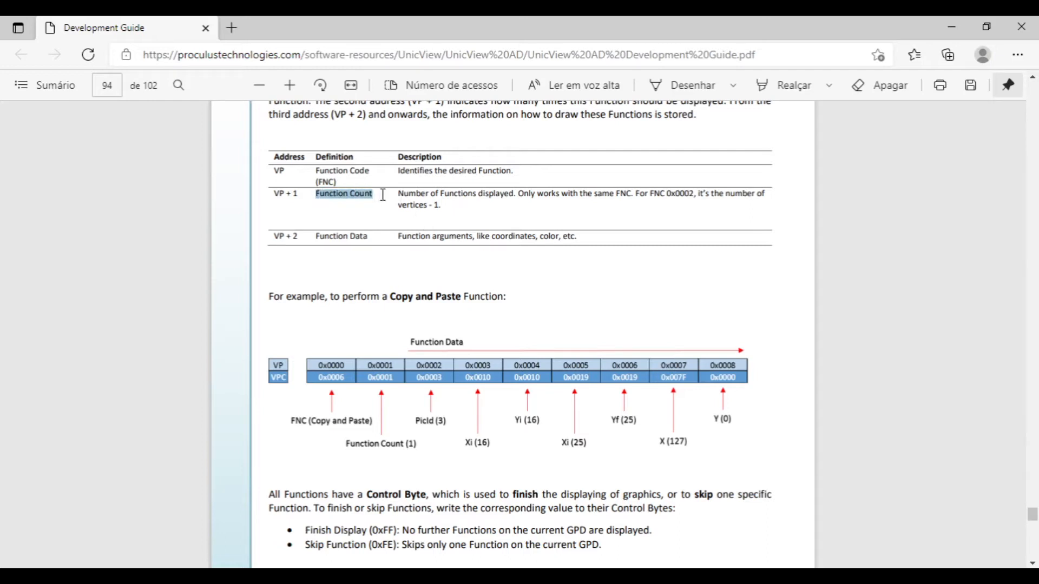
{"action": "left_click", "coordinate": [365, 218]}
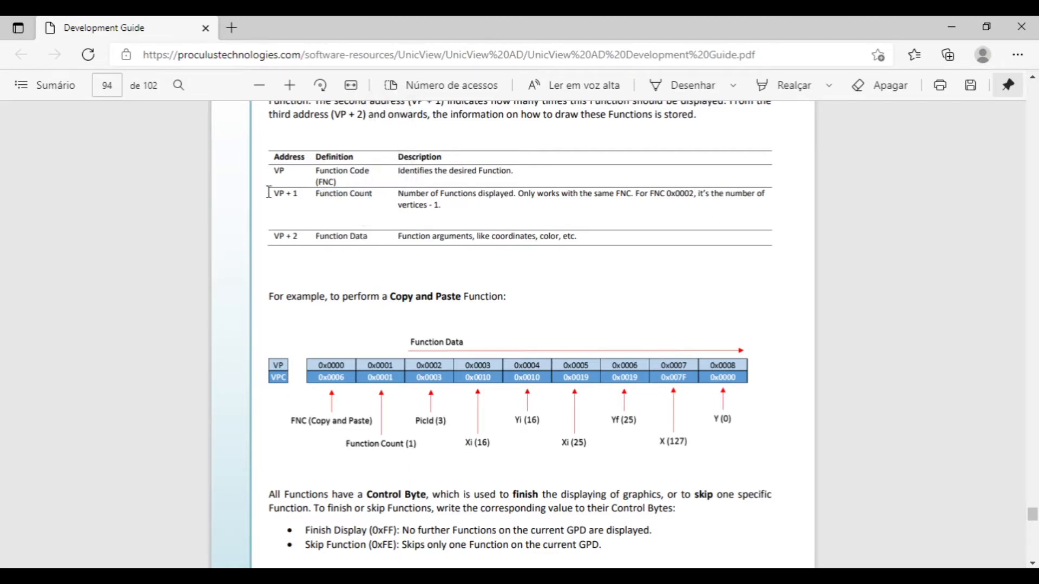
{"action": "left_click_drag", "start_coordinate": [275, 195], "coordinate": [377, 206]}
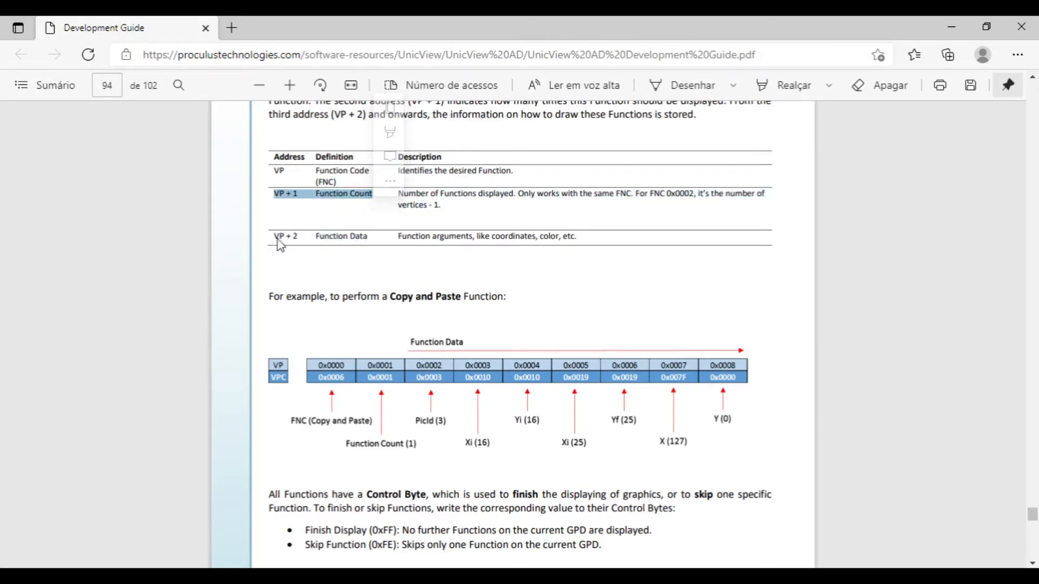
{"action": "left_click_drag", "start_coordinate": [275, 235], "coordinate": [417, 239]}
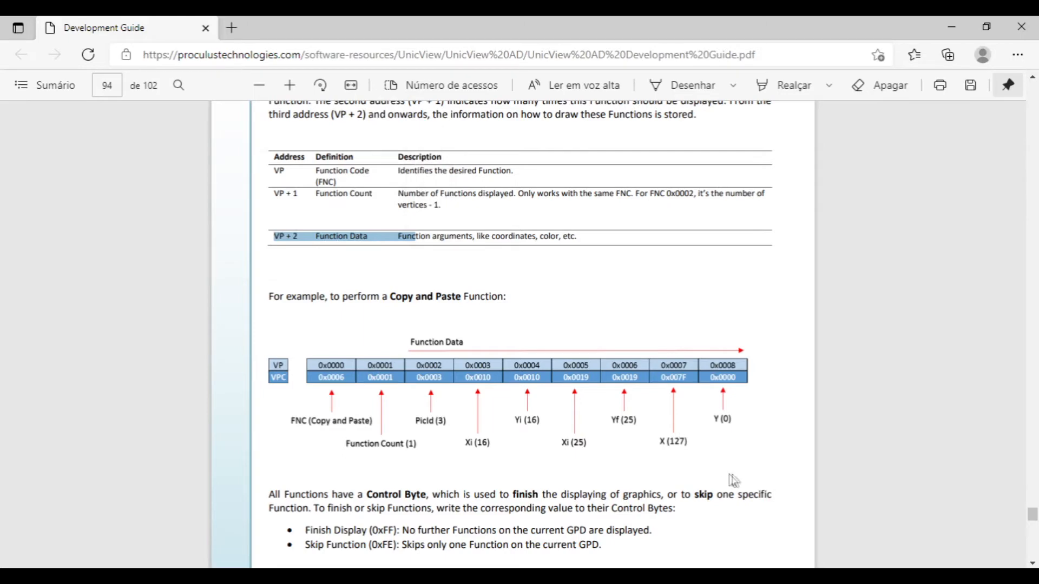
- Go to the functions table on page 95 of the guide and find the Rectangle Area data rows
{"action": "left_click", "coordinate": [1030, 563]}
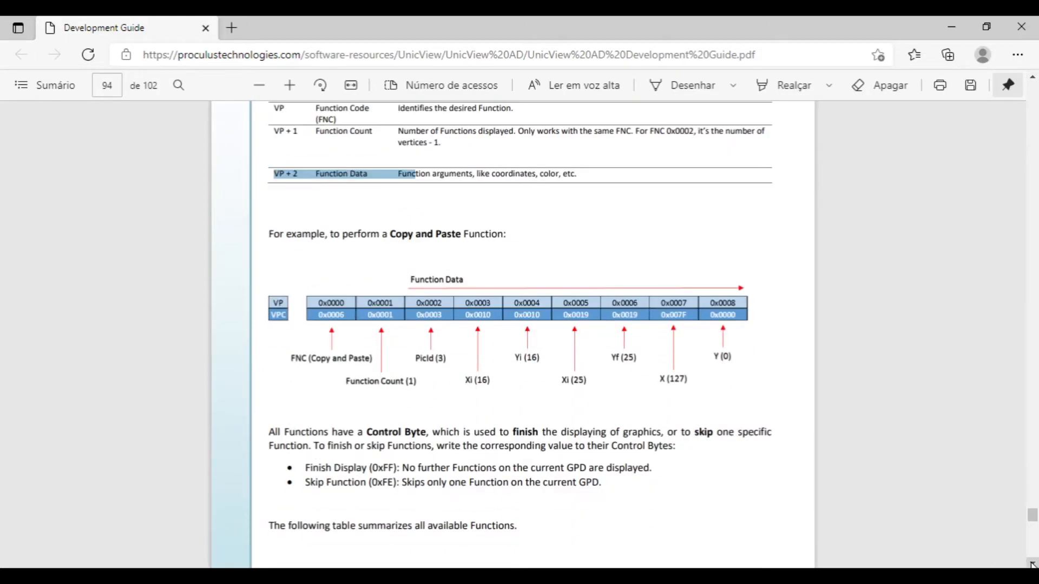
{"action": "left_click_drag", "start_coordinate": [1030, 562], "coordinate": [1030, 563]}
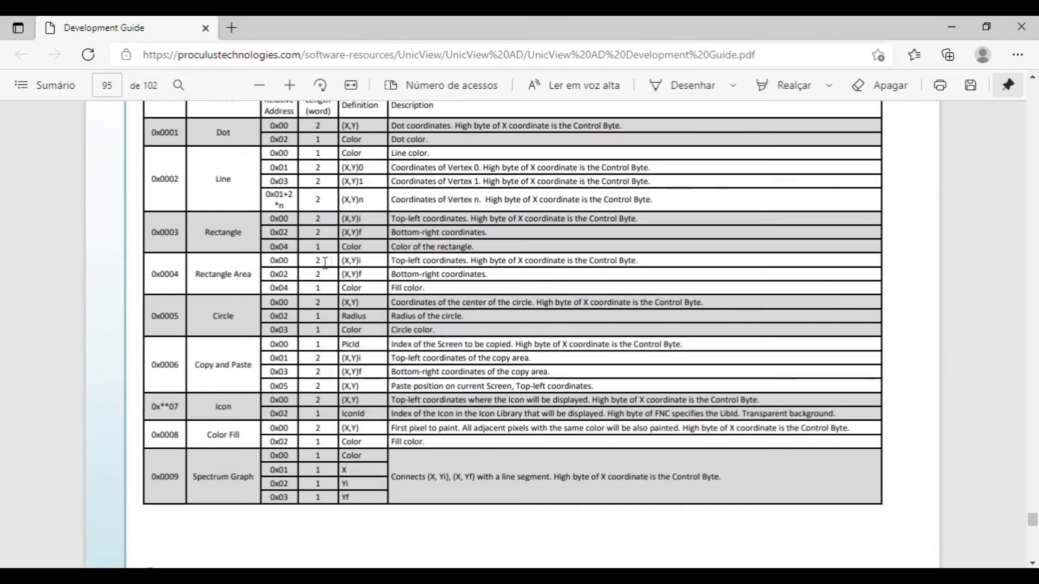
{"action": "left_click_drag", "start_coordinate": [270, 261], "coordinate": [436, 303]}
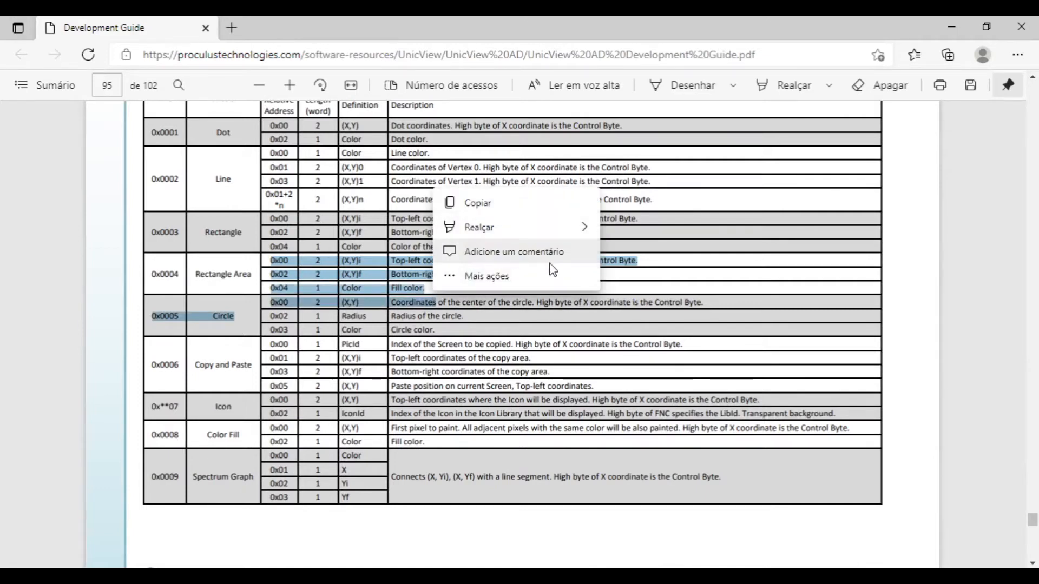
{"action": "left_click", "coordinate": [536, 208]}
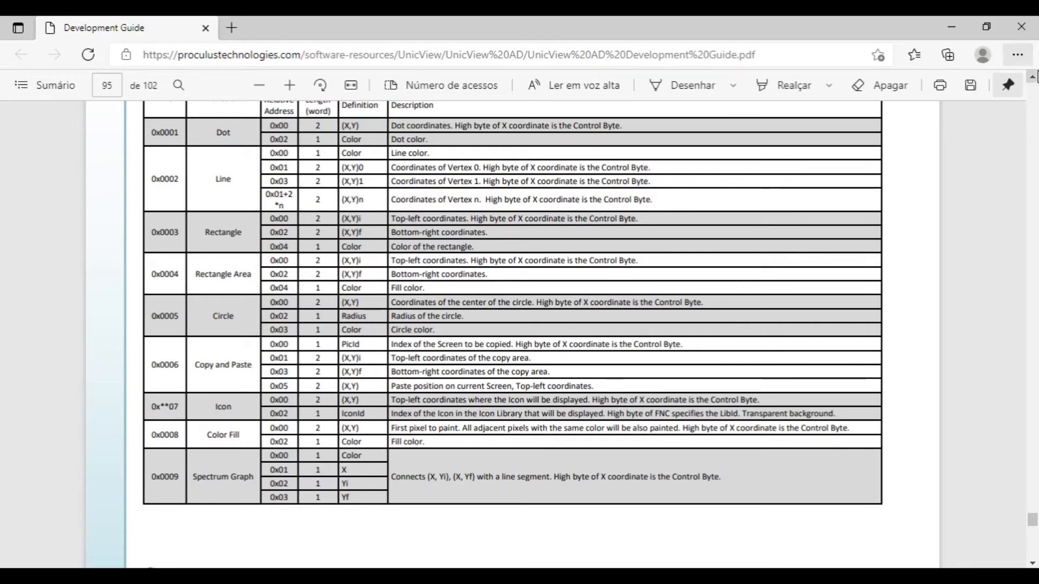
{"action": "scroll", "coordinate": [287, 136], "scroll_direction": "up", "scroll_amount": 1}
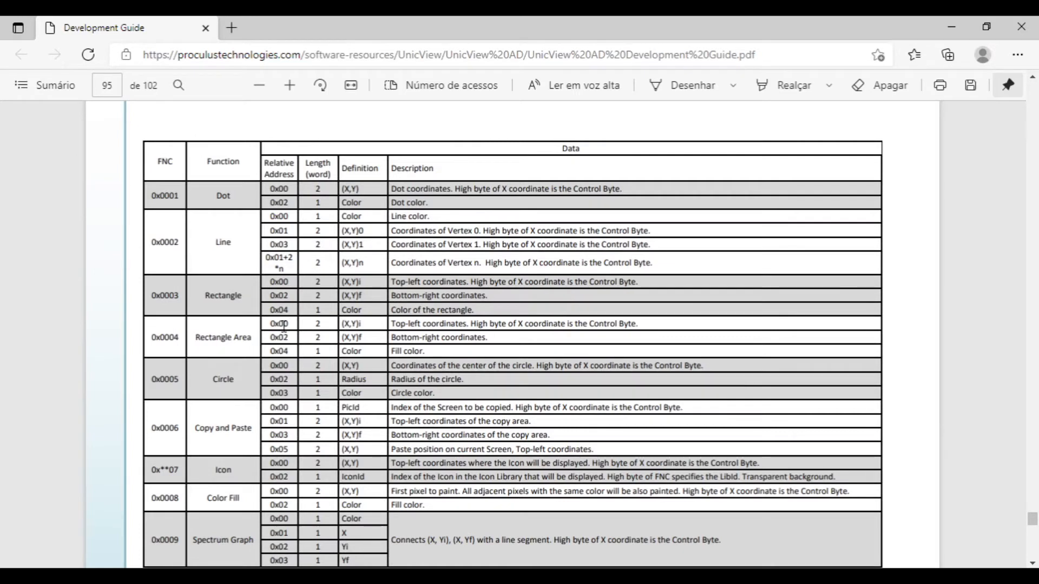
- Examine the relative address, word length, definition and description of the Rectangle Area's top-left coordinates
{"action": "left_click_drag", "start_coordinate": [269, 324], "coordinate": [362, 325]}
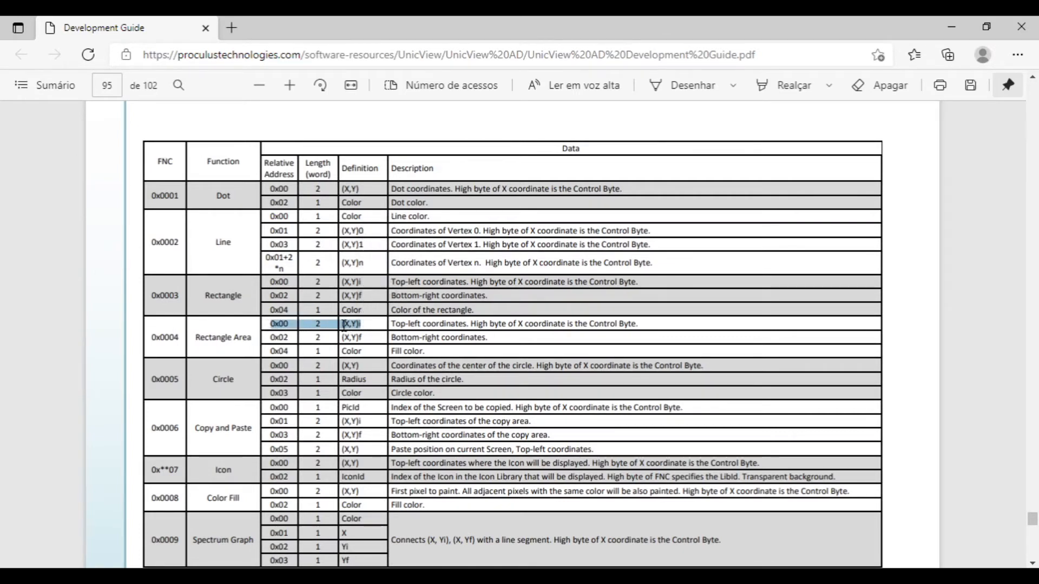
{"action": "right_click", "coordinate": [345, 325]}
{"action": "left_click", "coordinate": [348, 323]}
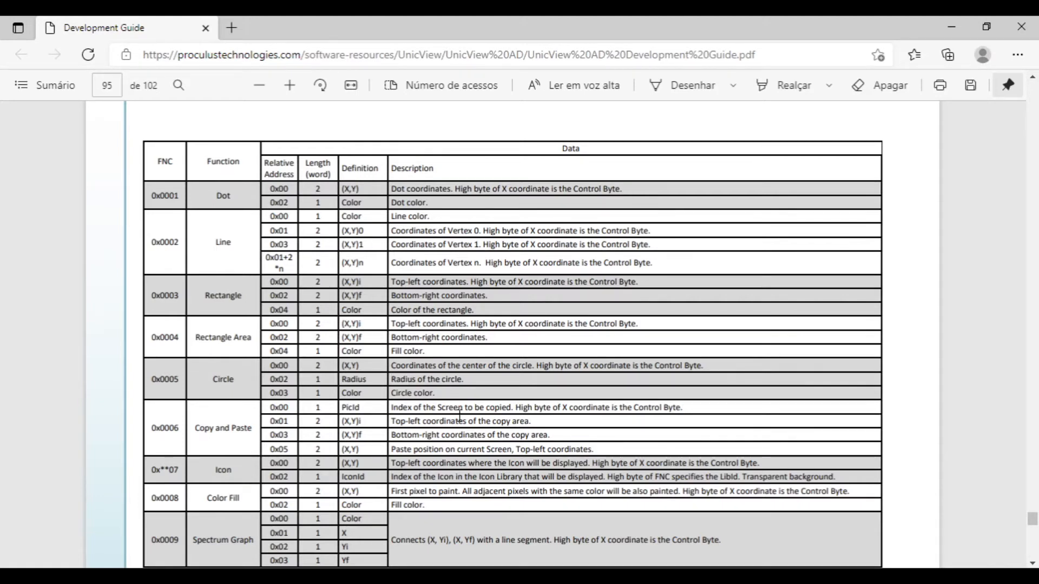
{"action": "left_click_drag", "start_coordinate": [391, 323], "coordinate": [468, 327]}
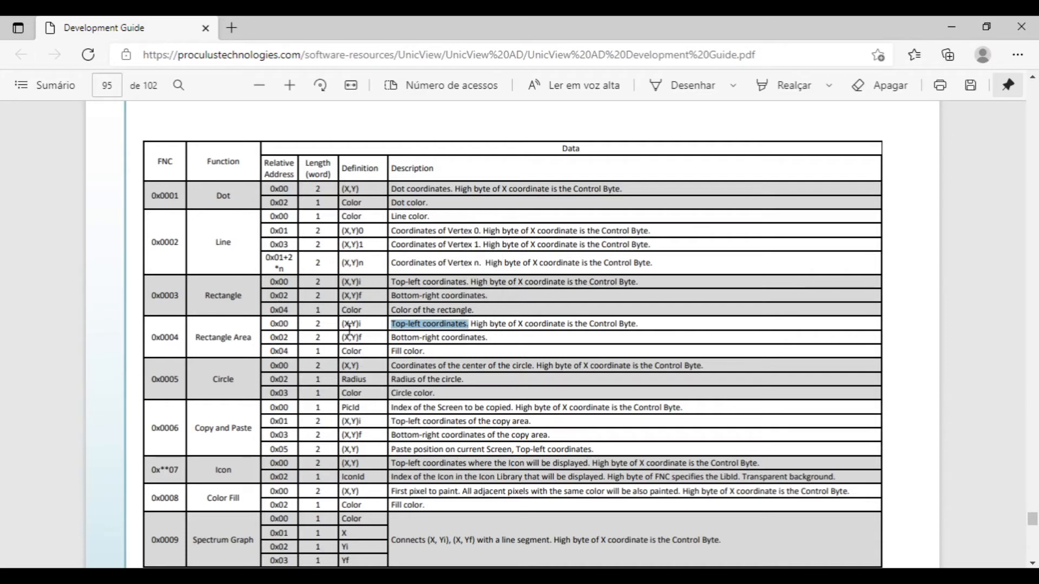
{"action": "left_click", "coordinate": [347, 323]}
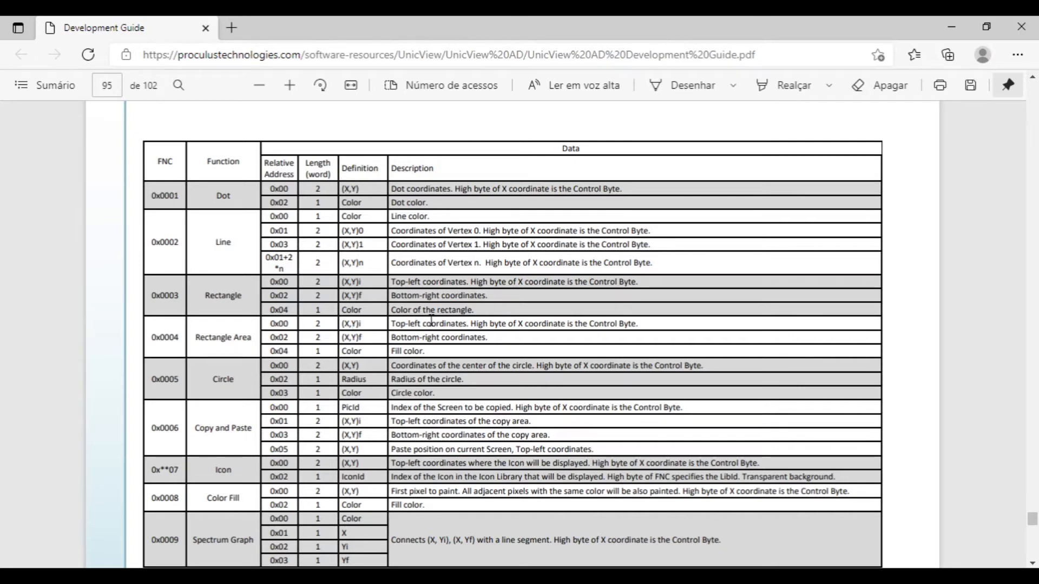
{"action": "double_click", "coordinate": [318, 325]}
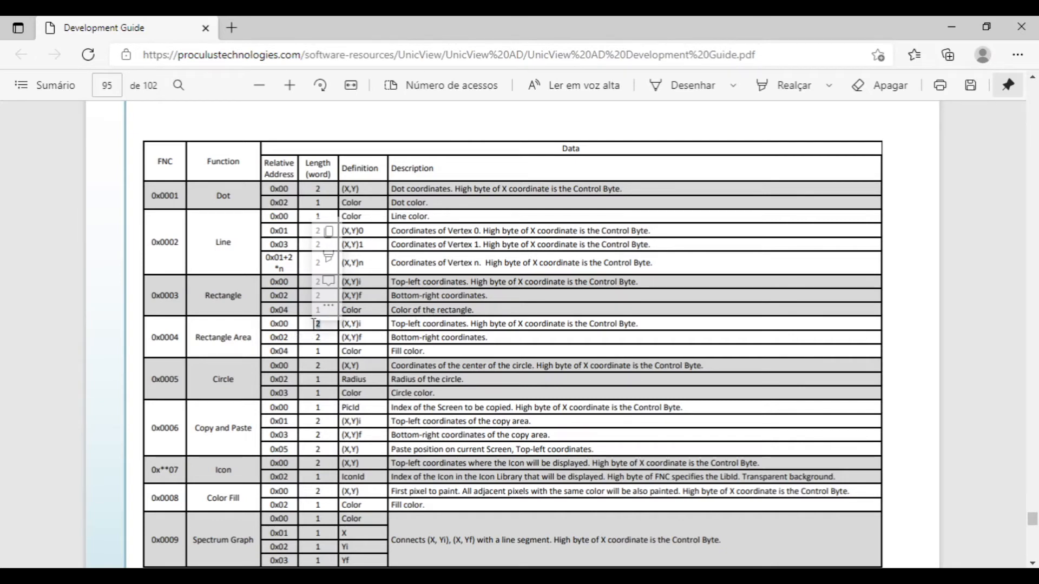
{"action": "left_click", "coordinate": [366, 328]}
{"action": "left_click_drag", "start_coordinate": [366, 326], "coordinate": [277, 327]}
- Examine the relative address, word length and definition of the Rectangle Area's bottom-right coordinates
{"action": "left_click_drag", "start_coordinate": [372, 338], "coordinate": [303, 336]}
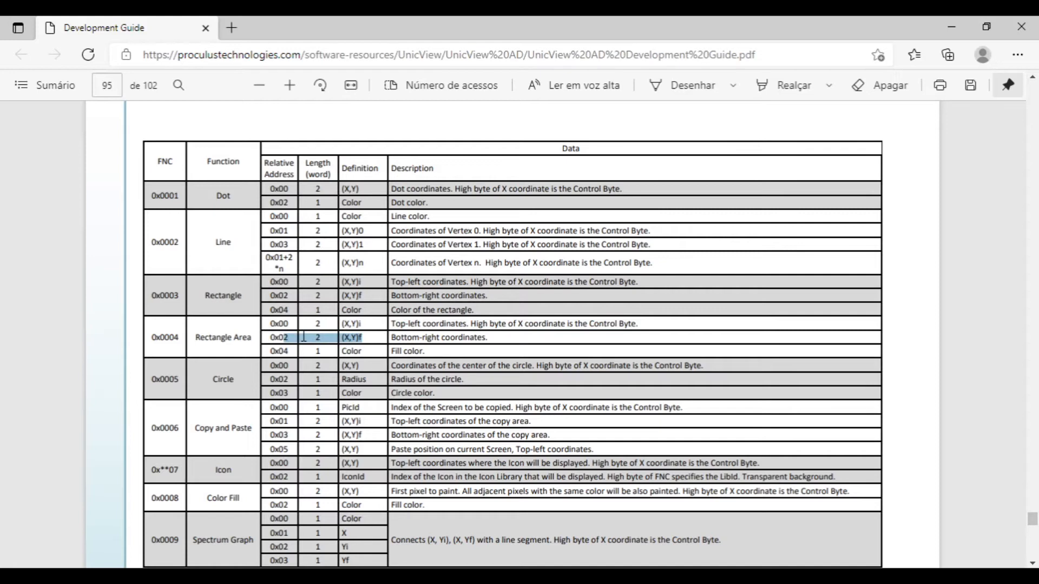
{"action": "left_click_drag", "start_coordinate": [303, 336], "coordinate": [305, 335]}
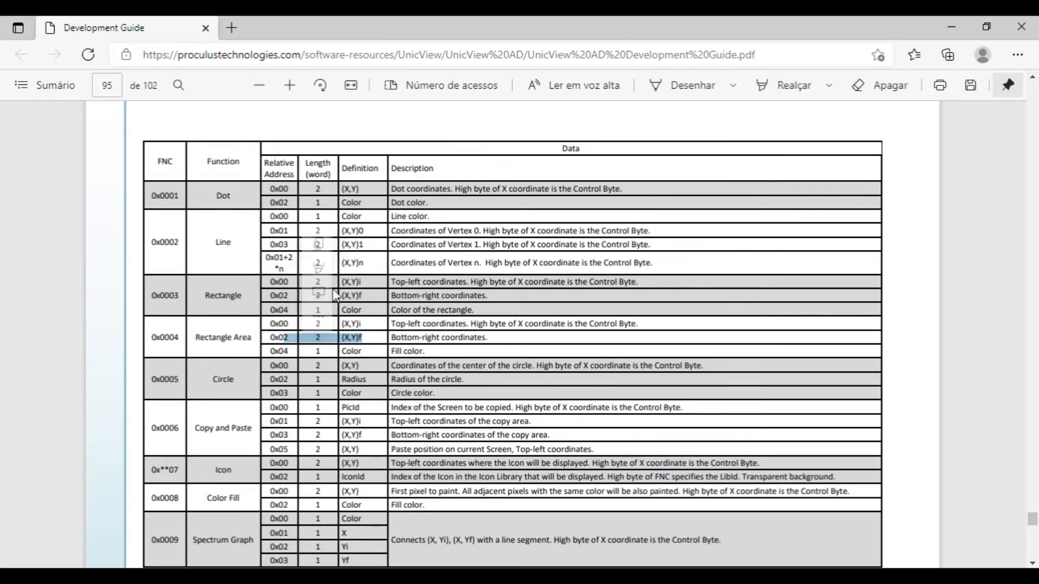
{"action": "left_click", "coordinate": [368, 342]}
{"action": "left_click_drag", "start_coordinate": [315, 336], "coordinate": [323, 338]}
{"action": "left_click", "coordinate": [347, 337]}
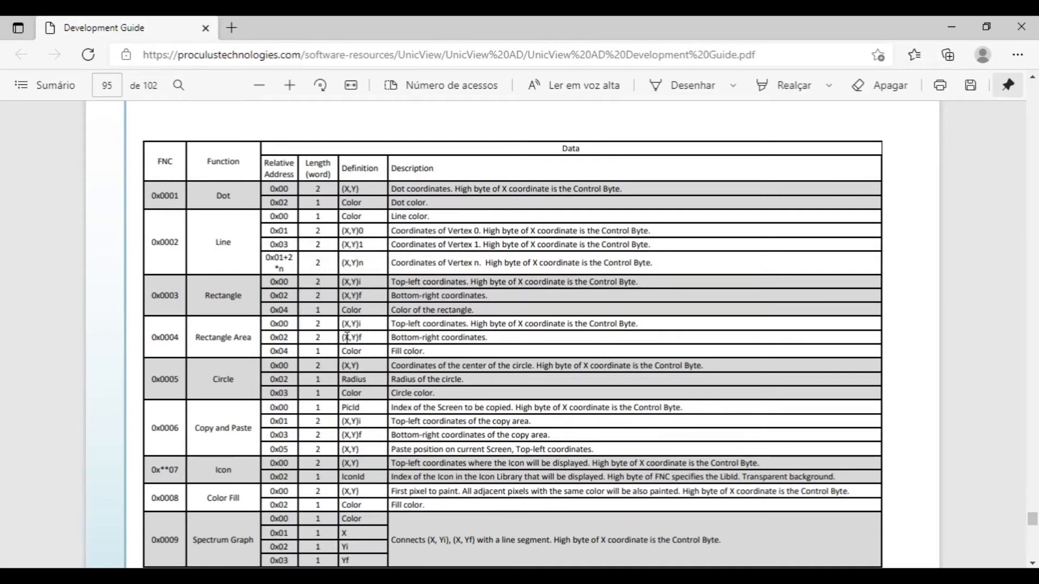
{"action": "left_click_drag", "start_coordinate": [350, 337], "coordinate": [361, 342]}
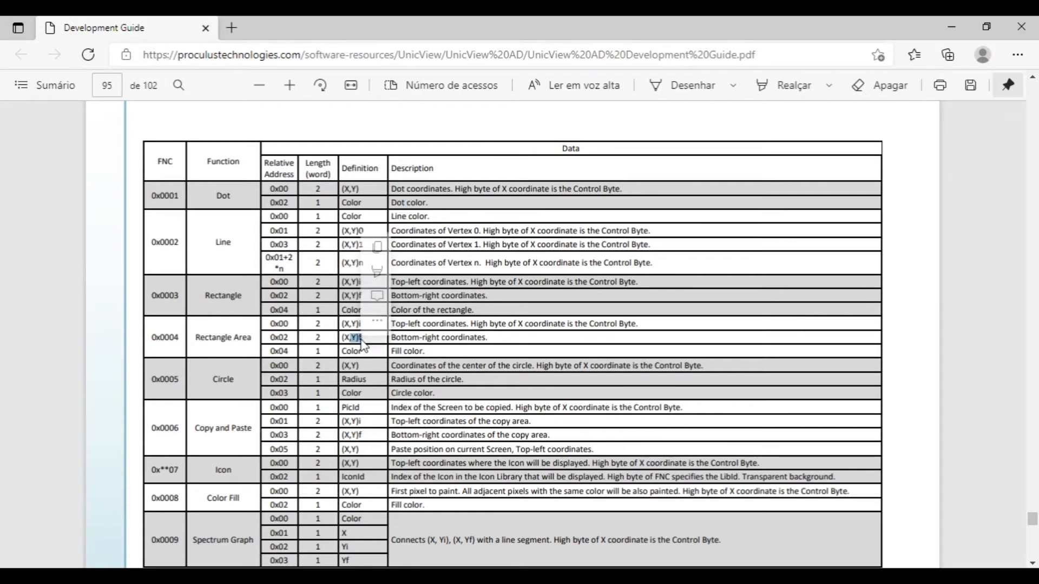
{"action": "left_click", "coordinate": [347, 337]}
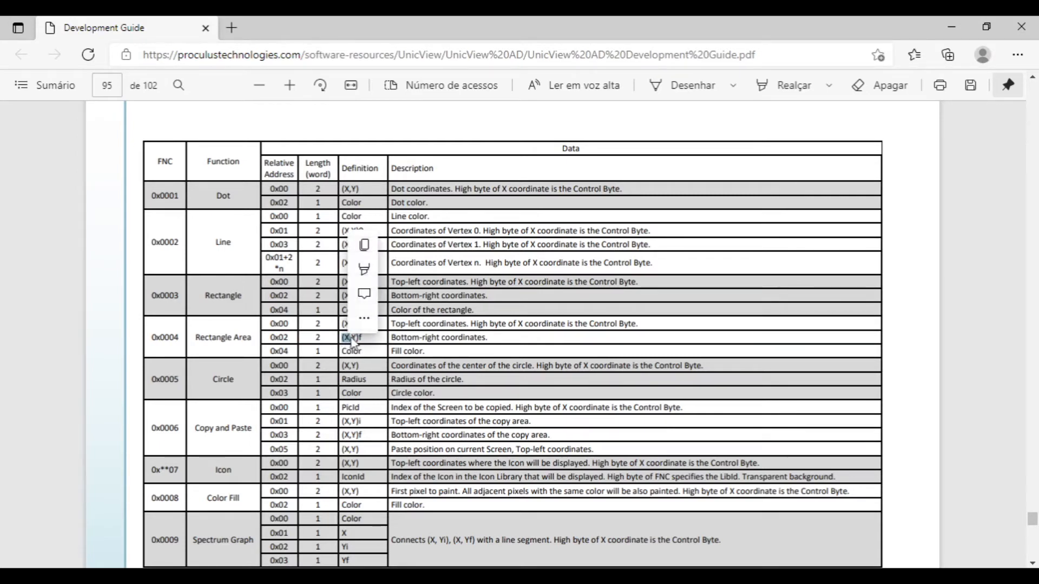
{"action": "left_click_drag", "start_coordinate": [351, 337], "coordinate": [314, 369]}
{"action": "left_click", "coordinate": [286, 344]}
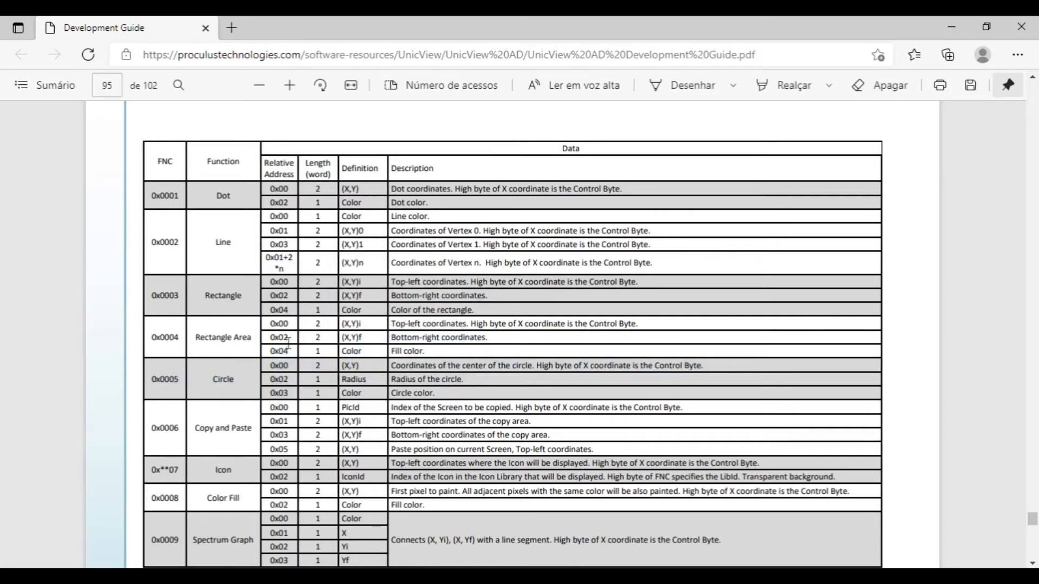
- Examine the Rectangle Area's fill color row, and review all three of its data rows together
{"action": "left_click_drag", "start_coordinate": [287, 351], "coordinate": [431, 354]}
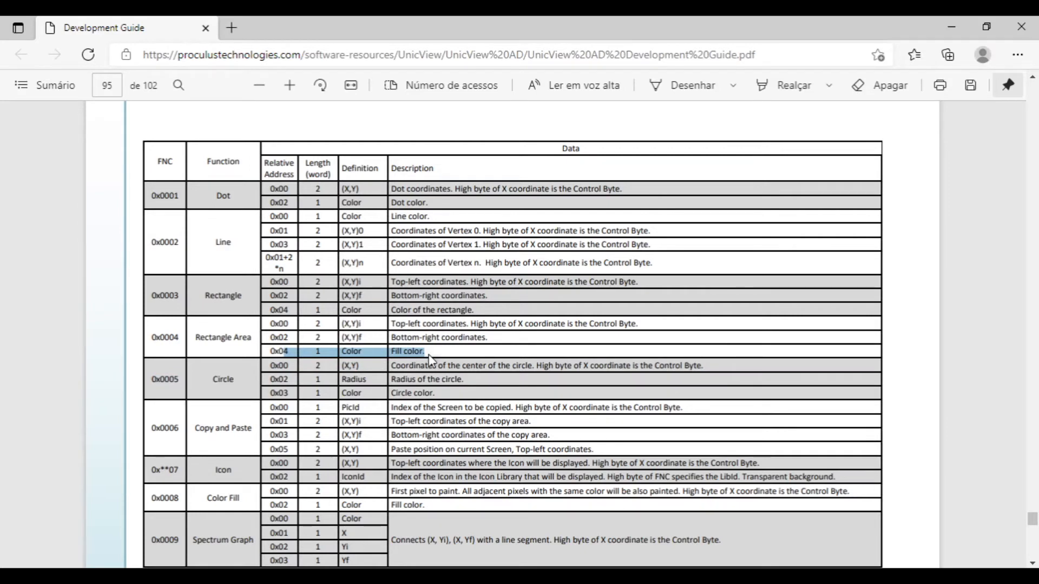
{"action": "left_click", "coordinate": [434, 352]}
{"action": "left_click_drag", "start_coordinate": [434, 350], "coordinate": [269, 323]}
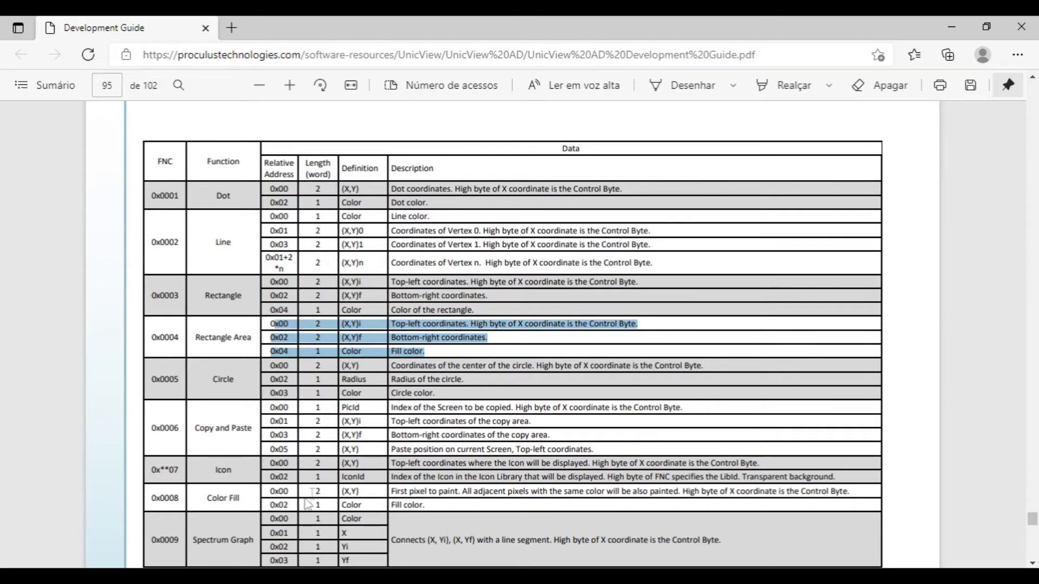
- Switch to the blank Notepad document and write the start of the command frame as 5AA5 XX82
{"action": "left_click", "coordinate": [303, 576]}
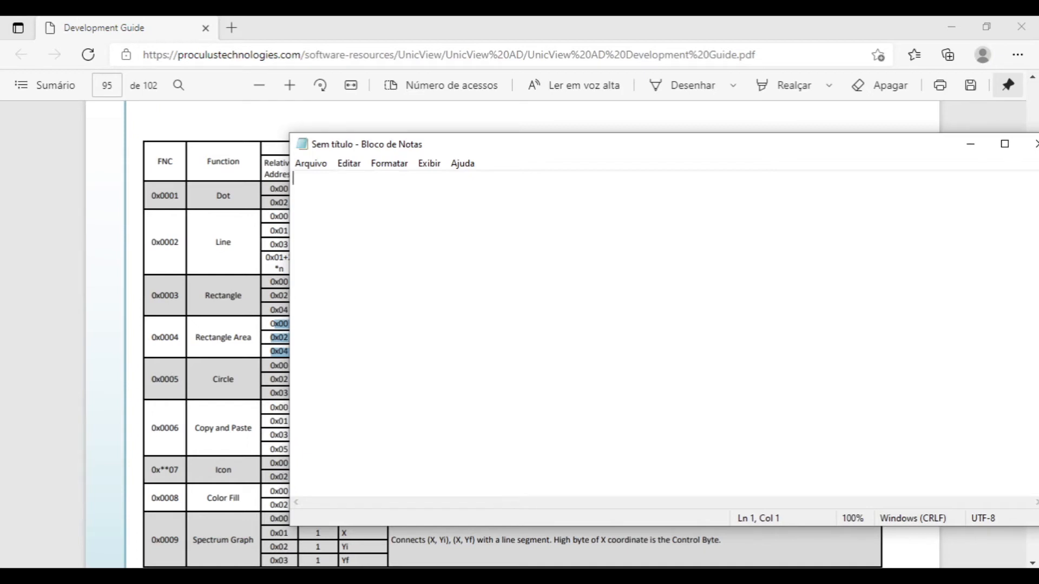
{"action": "type", "text": "5a"}
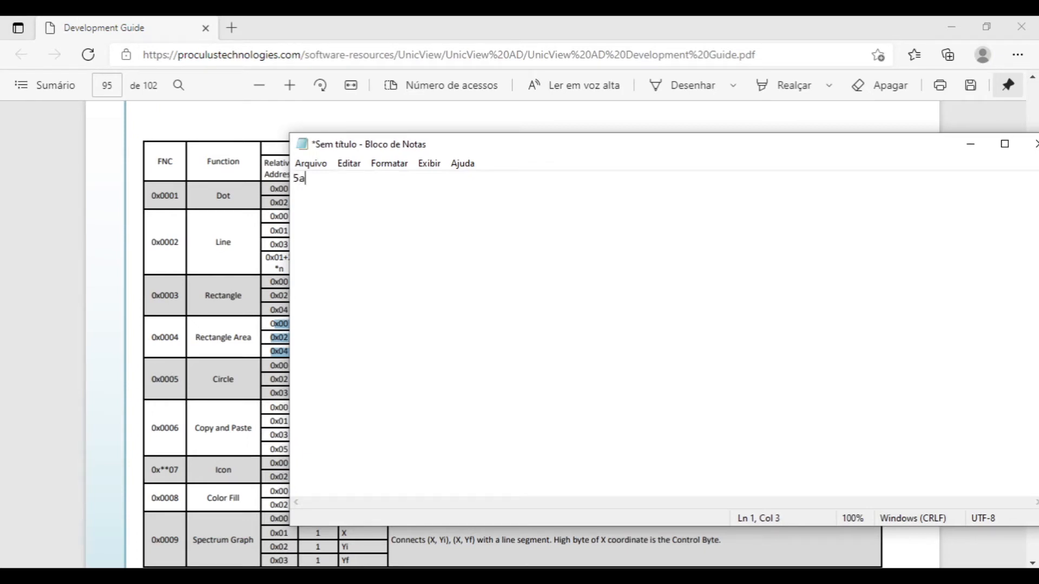
{"action": "key", "text": "BackSpace"}
{"action": "type", "text": "AA5 XX"}
{"action": "left_click_drag", "start_coordinate": [337, 179], "coordinate": [324, 179]}
{"action": "left_click", "coordinate": [352, 184]}
{"action": "type", "text": "82"}
- Check the display's VP in UnicView AD and append the address 0000 to the command frame in Notepad
{"action": "left_click", "coordinate": [581, 571]}
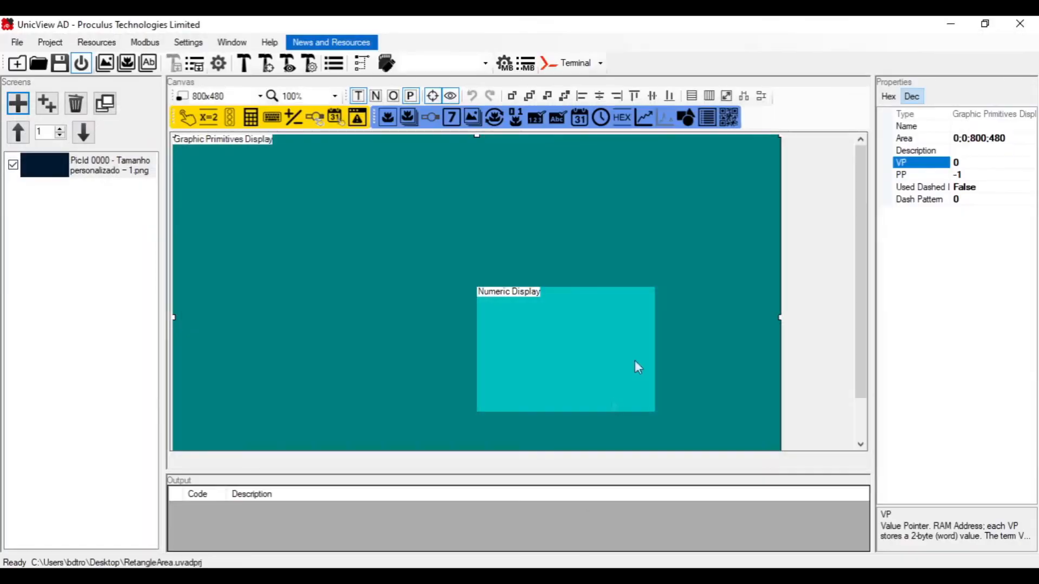
{"action": "left_click", "coordinate": [951, 24]}
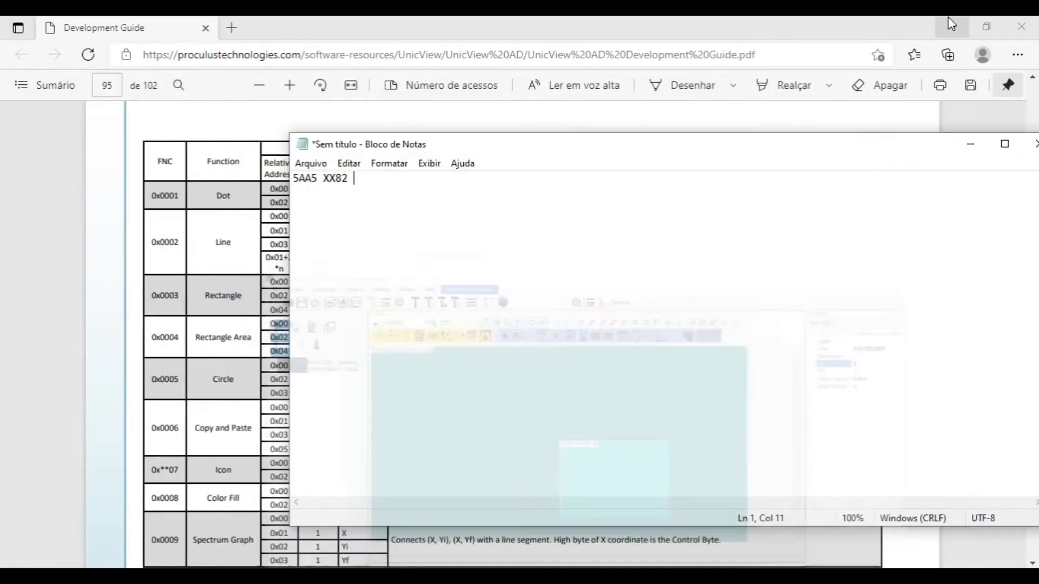
{"action": "type", "text": "00"}
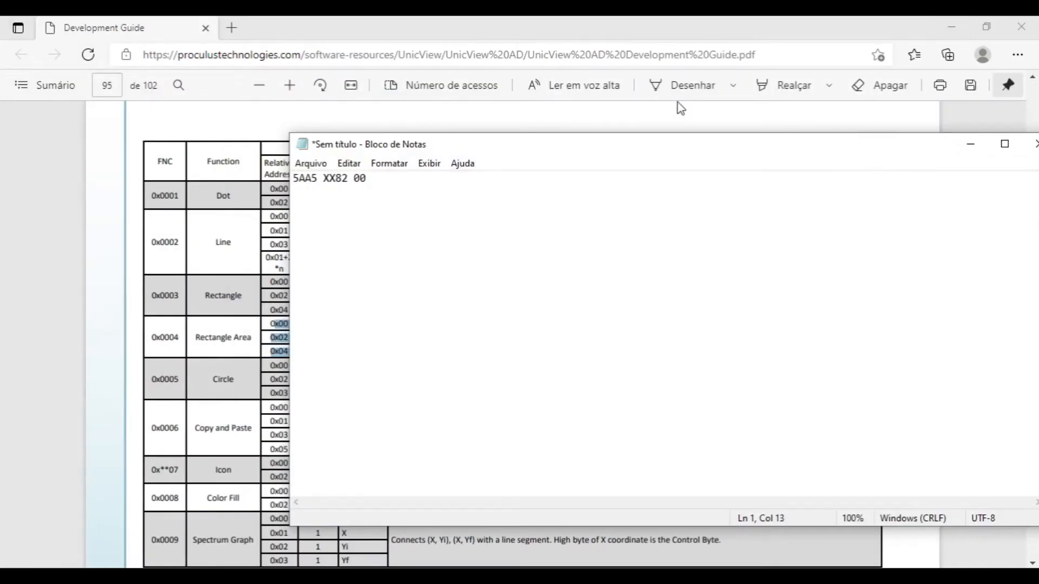
{"action": "type", "text": "00"}
{"action": "left_click_drag", "start_coordinate": [379, 178], "coordinate": [356, 179]}
- Switch back to the guide, review the Function Code entry on page 94 and return to the functions table on page 95
{"action": "left_click", "coordinate": [116, 226]}
{"action": "scroll", "coordinate": [1033, 79], "scroll_direction": "up", "scroll_amount": 10}
{"action": "scroll", "coordinate": [1033, 81], "scroll_direction": "up", "scroll_amount": 8}
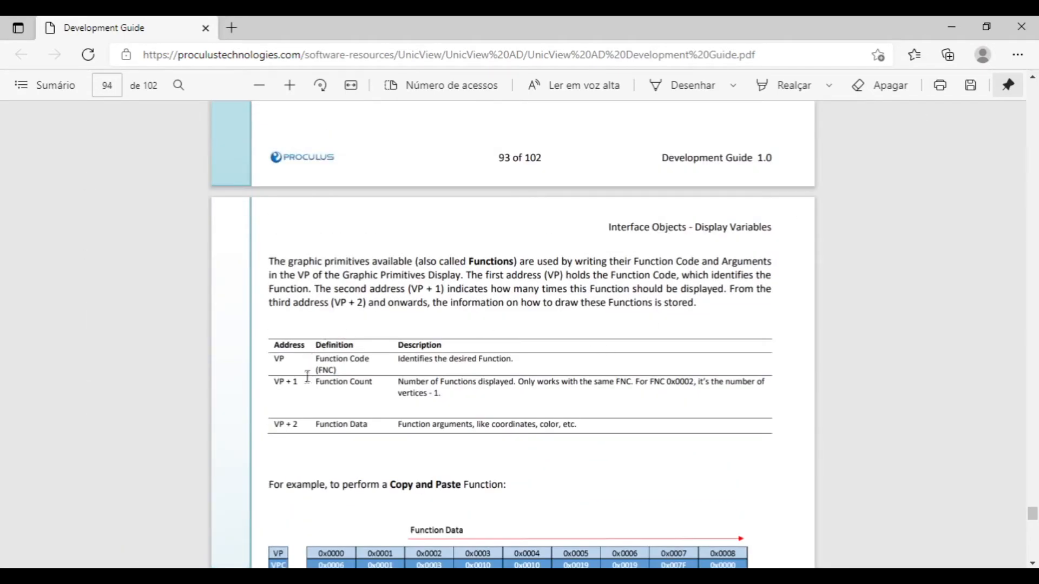
{"action": "mouse_move", "coordinate": [348, 359]}
{"action": "left_mouse_down"}
{"action": "mouse_move", "coordinate": [338, 370]}
{"action": "mouse_move", "coordinate": [349, 380]}
{"action": "mouse_move", "coordinate": [353, 368]}
{"action": "mouse_move", "coordinate": [351, 382]}
{"action": "mouse_move", "coordinate": [352, 369]}
{"action": "left_mouse_up"}
{"action": "left_click", "coordinate": [1034, 564]}
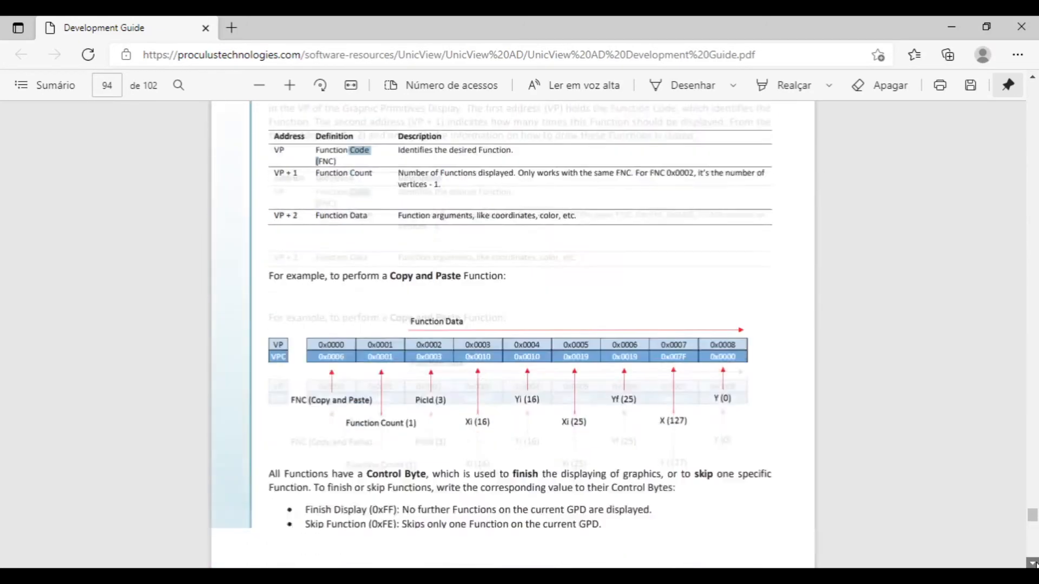
{"action": "scroll", "coordinate": [1033, 564], "scroll_direction": "down", "scroll_amount": 3}
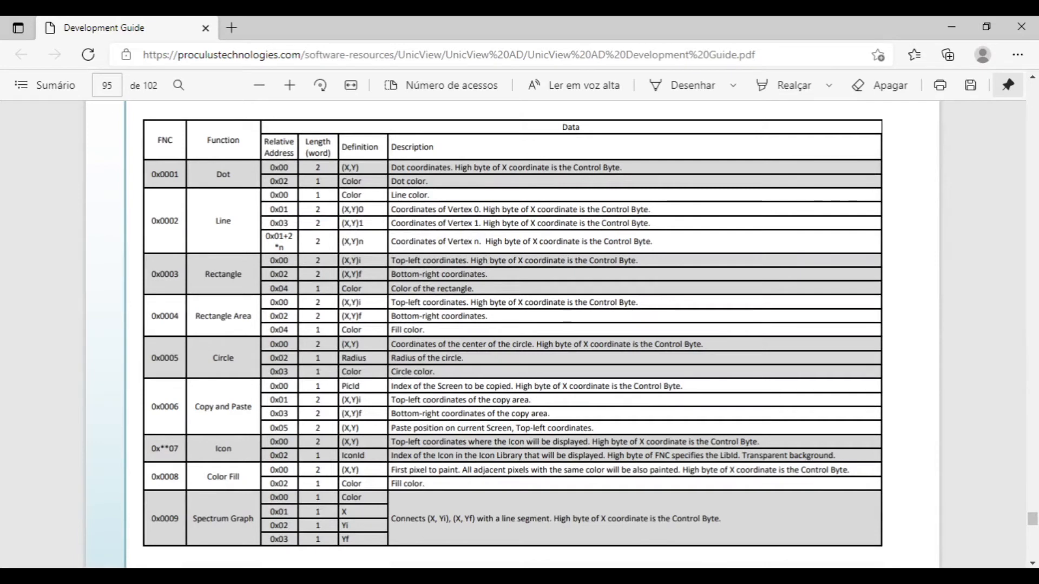
- Append 0004 0001 to the command frame in Notepad and move its window off the guide's definition column
{"action": "left_click", "coordinate": [624, 575]}
{"action": "type", "text": "0000 0"}
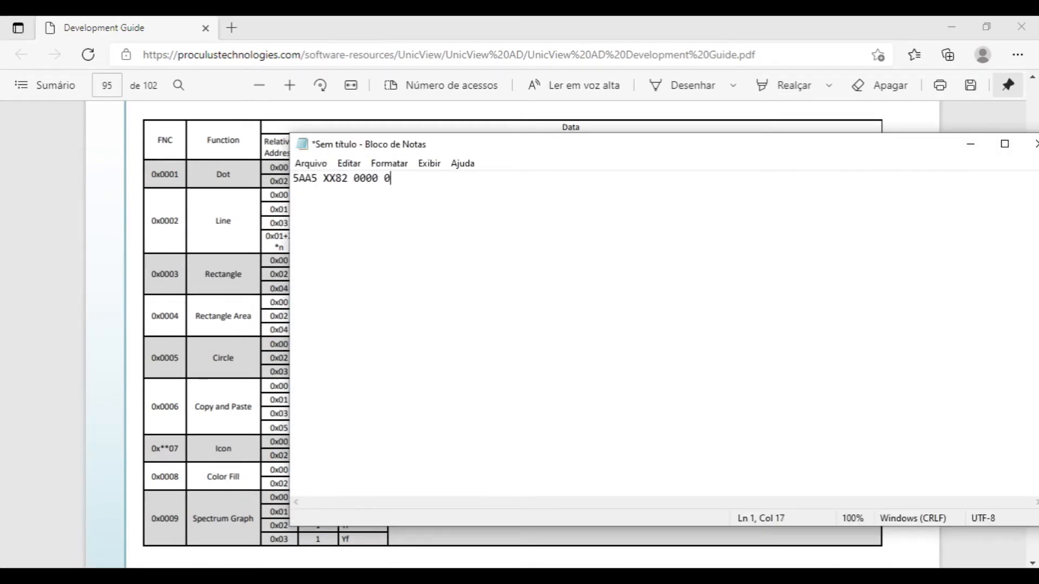
{"action": "type", "text": "4"}
{"action": "type", "text": "0001"}
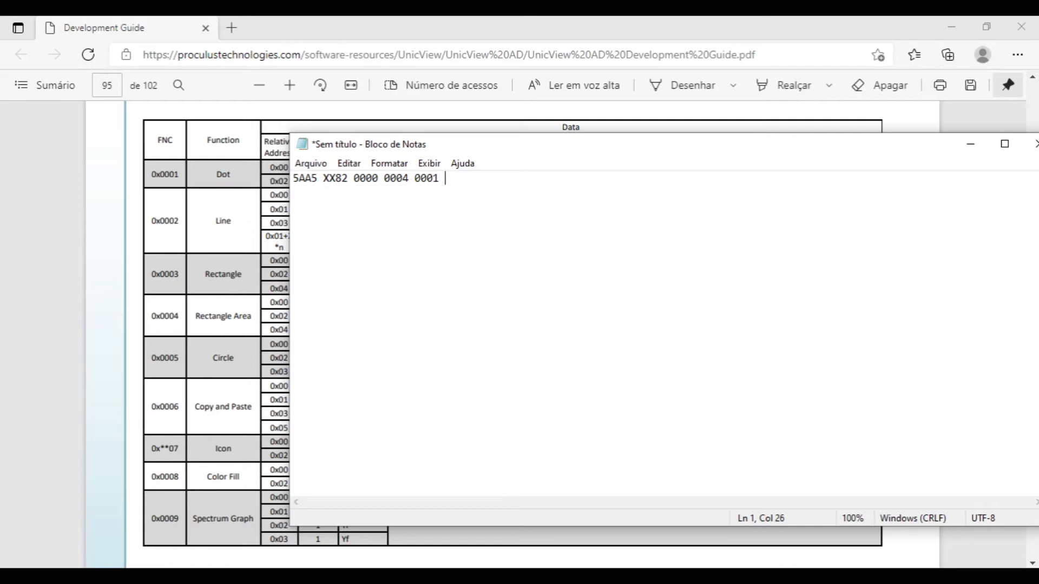
{"action": "left_click_drag", "start_coordinate": [439, 179], "coordinate": [425, 179]}
{"action": "left_click", "coordinate": [449, 180]}
{"action": "left_click_drag", "start_coordinate": [515, 152], "coordinate": [620, 161]}
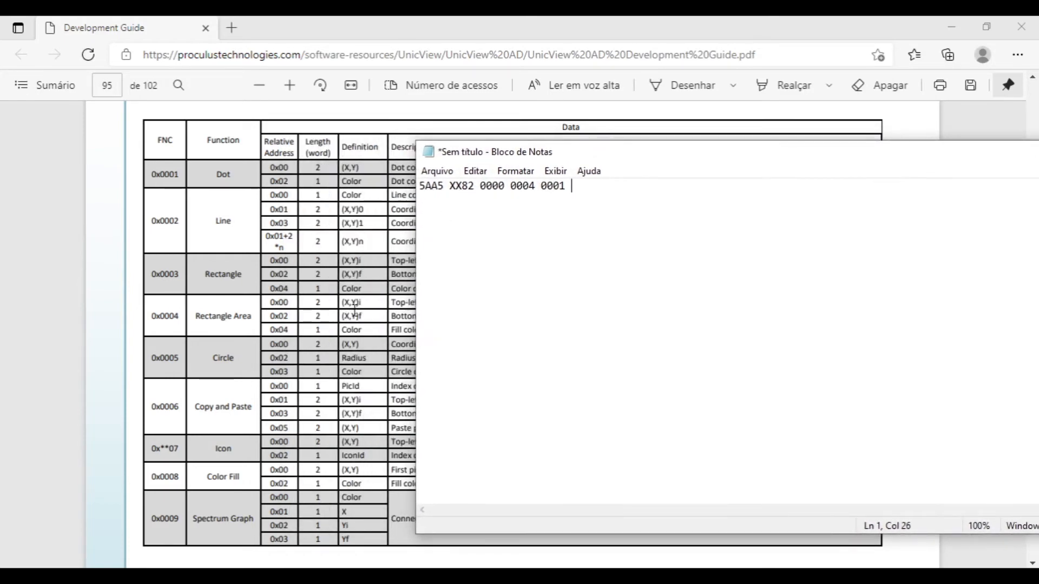
- Switch to UnicView AD and check the order numbers of the Numeric Display and the Graphic Primitives Display on the canvas
{"action": "left_click", "coordinate": [580, 575]}
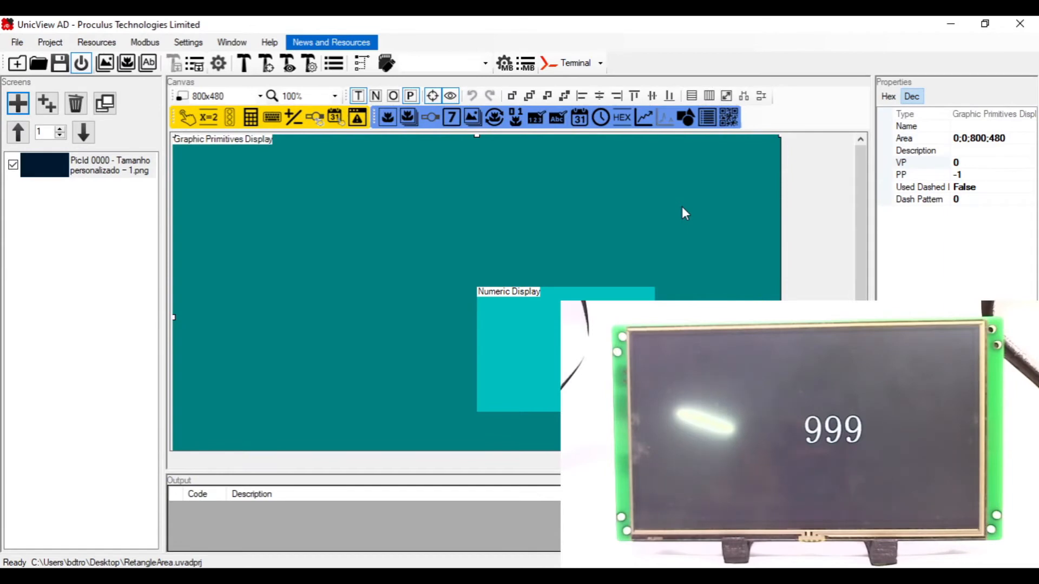
{"action": "left_click", "coordinate": [538, 300]}
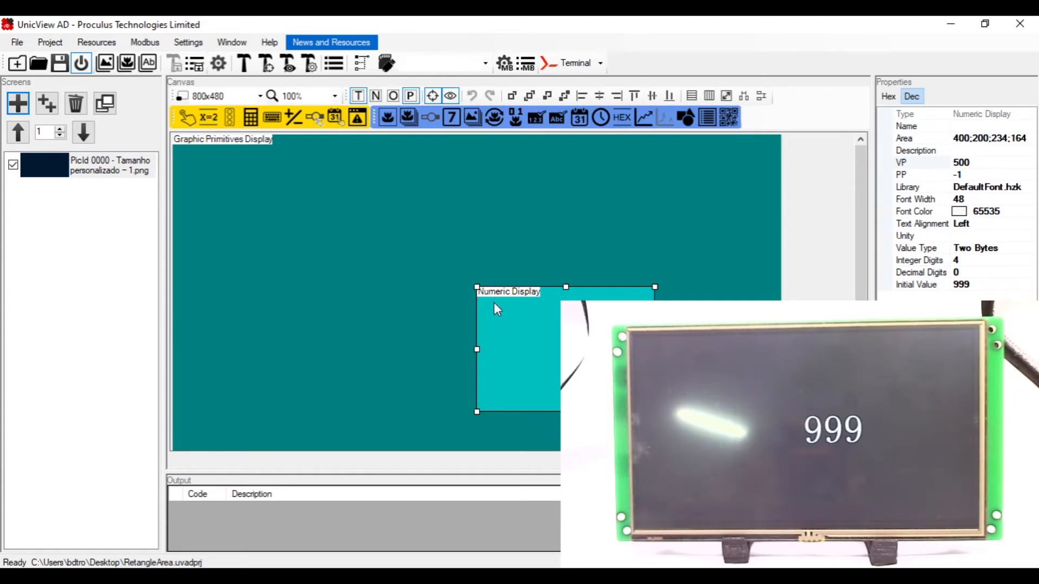
{"action": "left_click", "coordinate": [423, 196]}
{"action": "left_click", "coordinate": [557, 316]}
{"action": "left_click", "coordinate": [396, 98]}
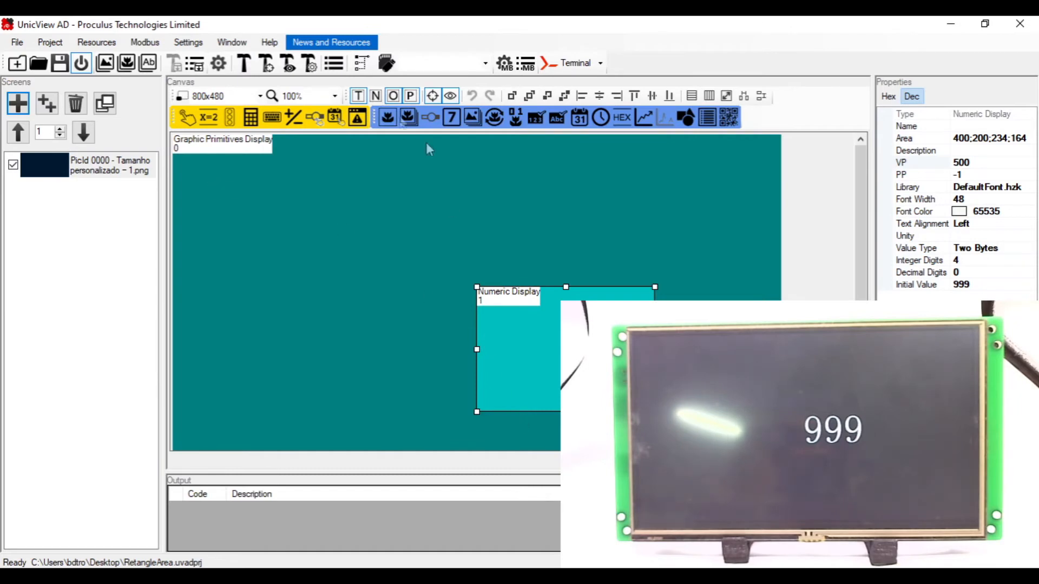
{"action": "left_click", "coordinate": [393, 95]}
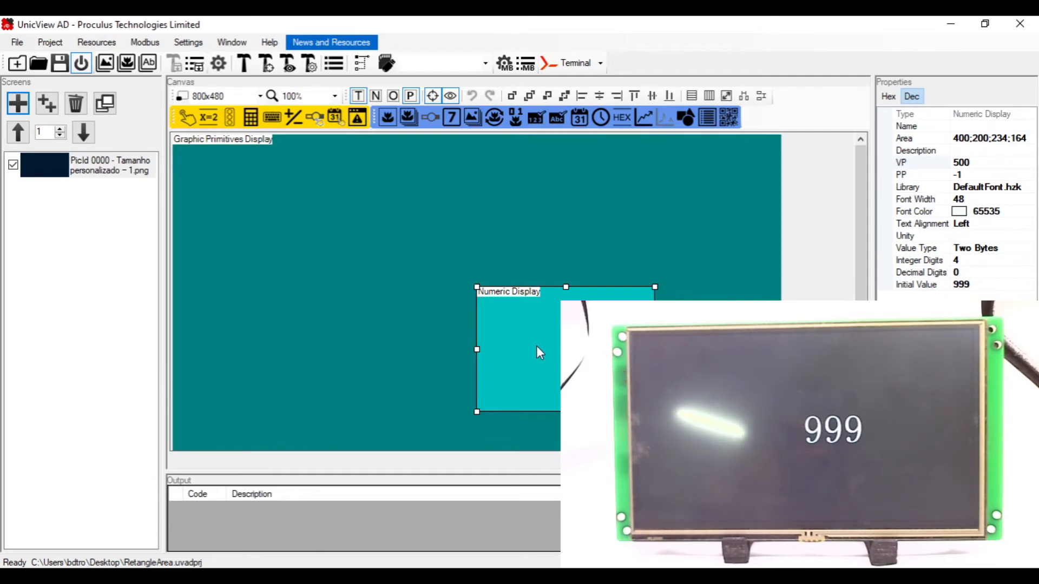
{"action": "left_click", "coordinate": [345, 231]}
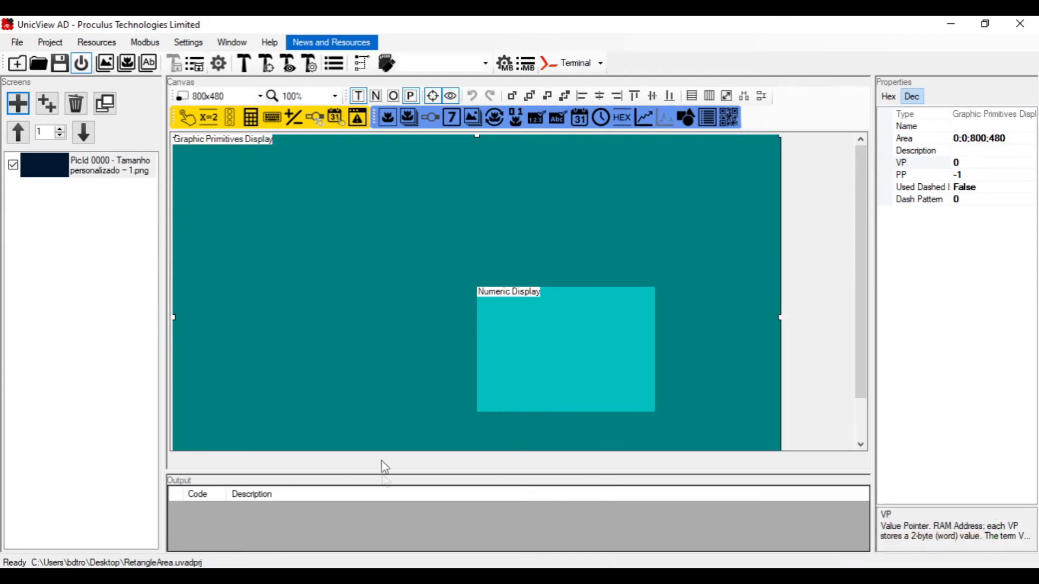
- Check the Rectangle Area's (X,Y)i entry and the Numeric Display's Area, and append the top-left coordinates 0190 00C8 to the frame in Notepad
{"action": "left_click", "coordinate": [394, 519]}
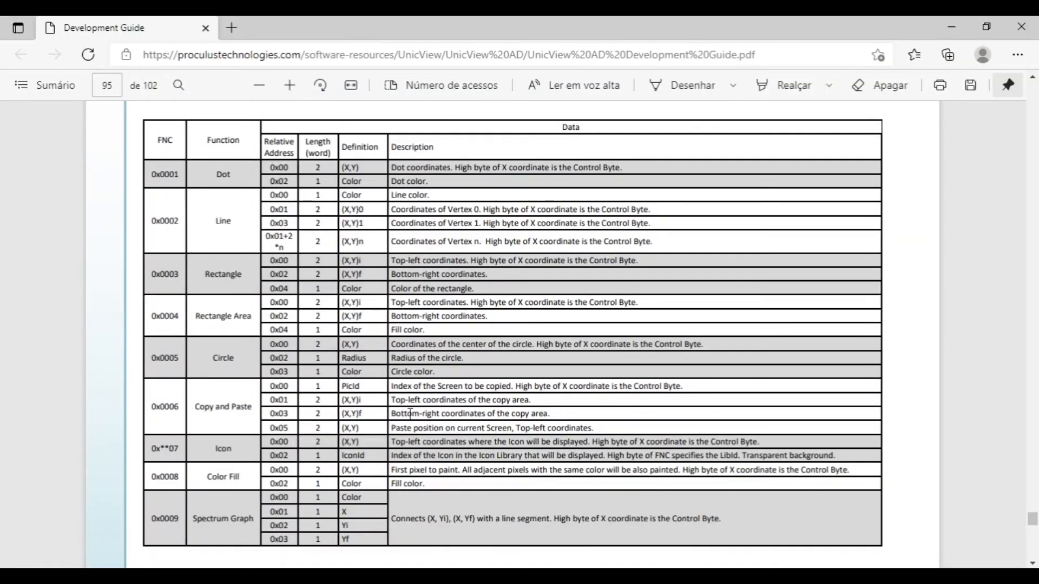
{"action": "left_click_drag", "start_coordinate": [345, 301], "coordinate": [365, 307]}
{"action": "left_click", "coordinate": [952, 26]}
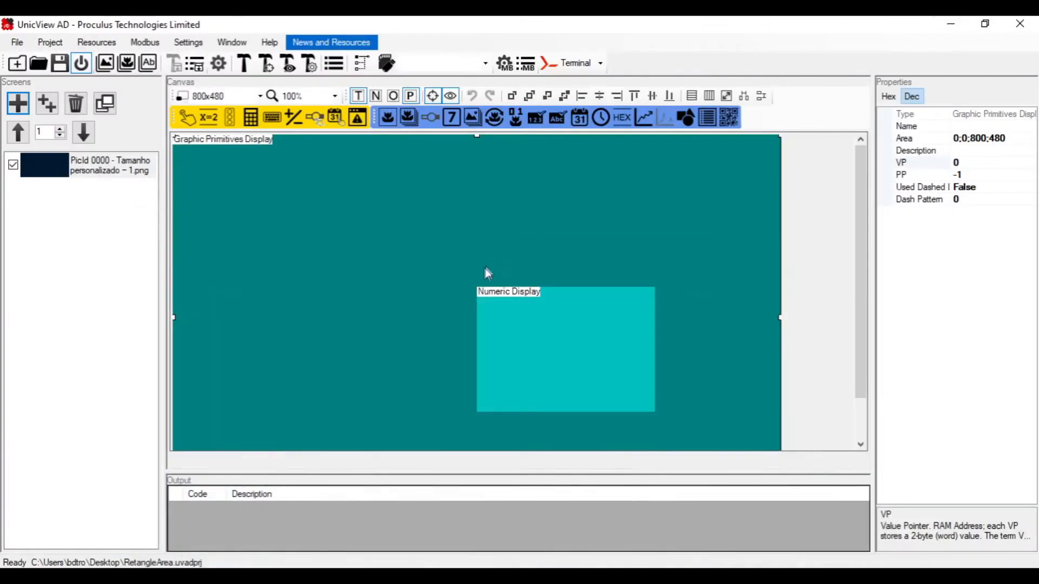
{"action": "left_click", "coordinate": [479, 292]}
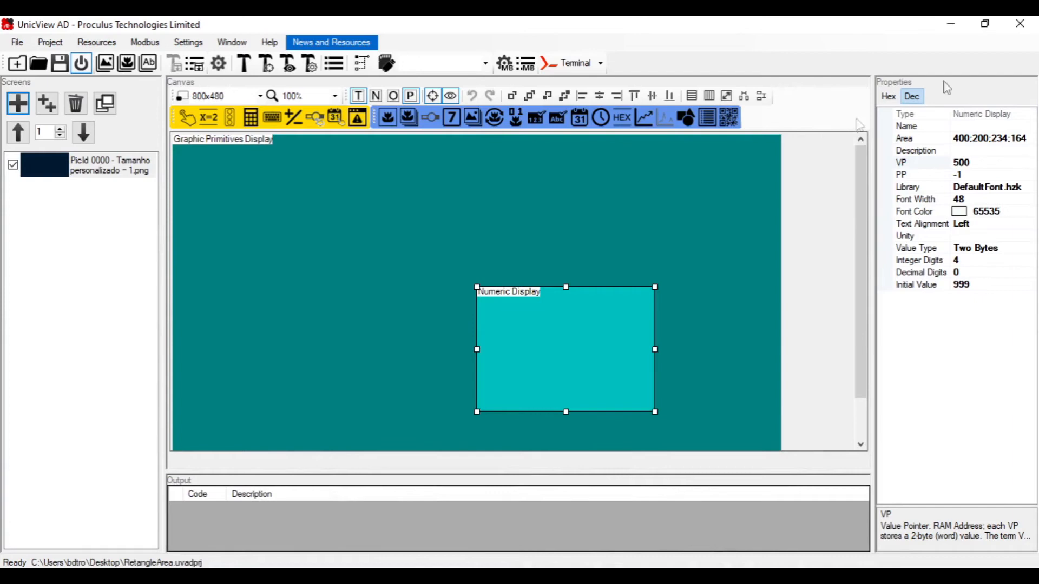
{"action": "left_click", "coordinate": [963, 139]}
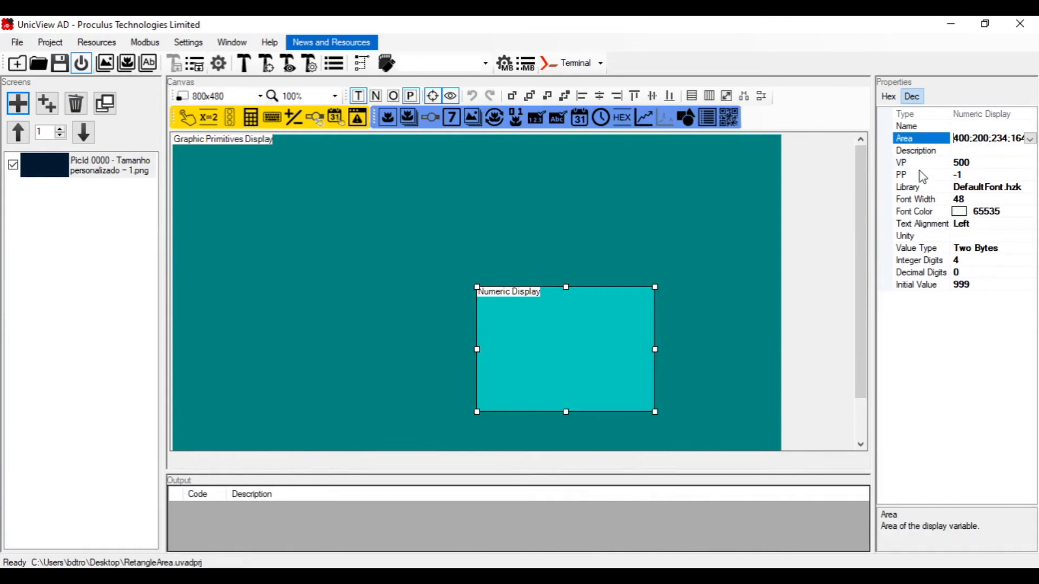
{"action": "mouse_move", "coordinate": [614, 576]}
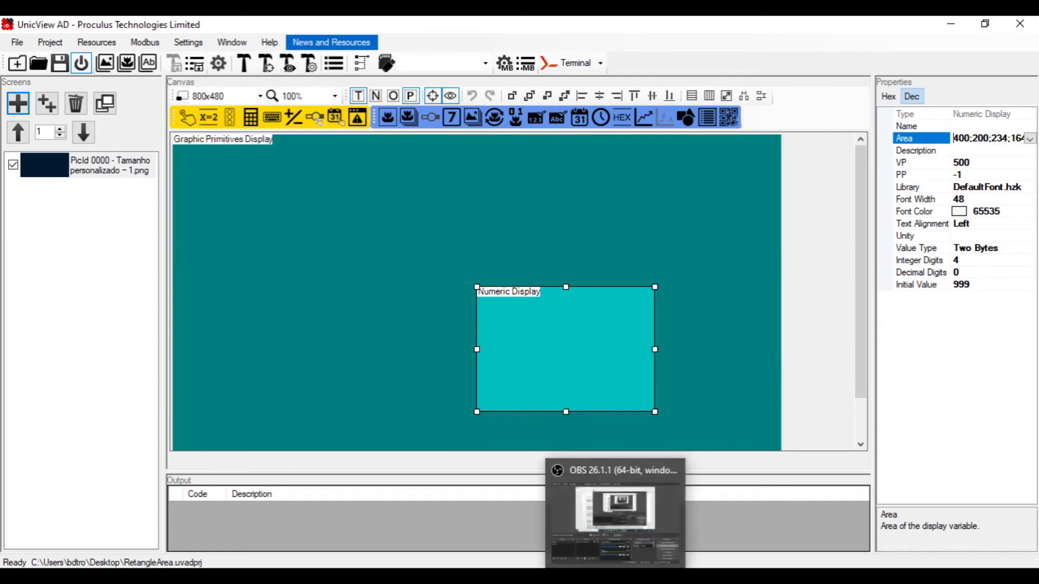
{"action": "left_click", "coordinate": [666, 576]}
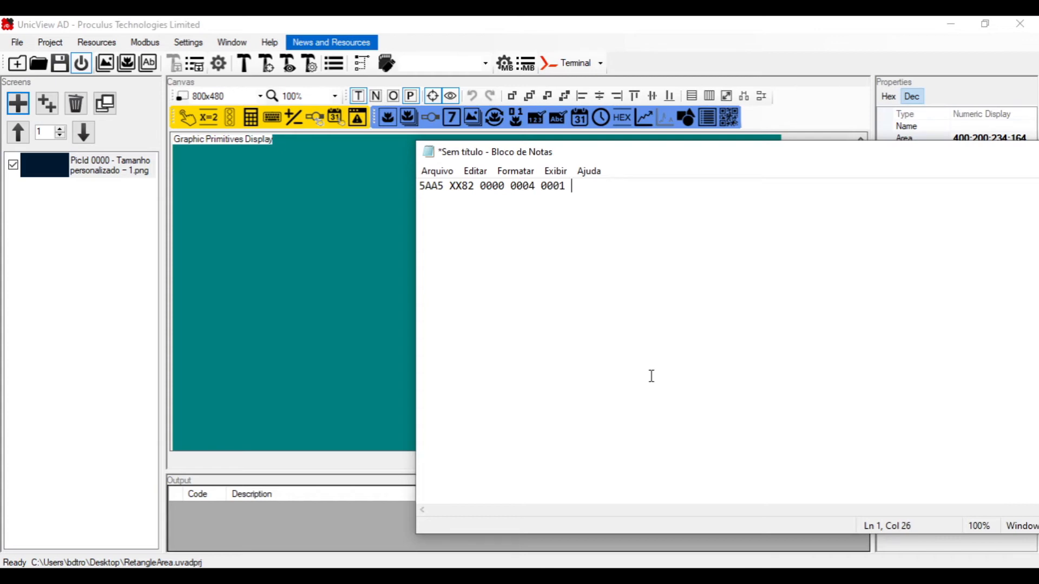
{"action": "type", "text": "0190 00C8"}
- Check the Rectangle Area's (X,Y)f entry in the guide and append the bottom-right coordinates 0258 0190 to the frame
{"action": "key", "text": "alt+Tab"}
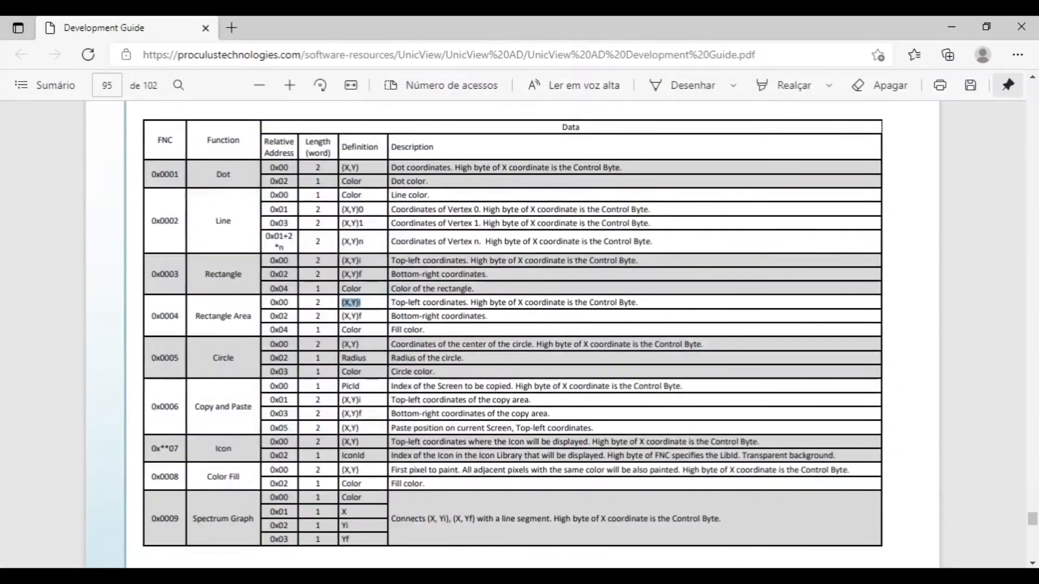
{"action": "left_click_drag", "start_coordinate": [342, 316], "coordinate": [367, 316]}
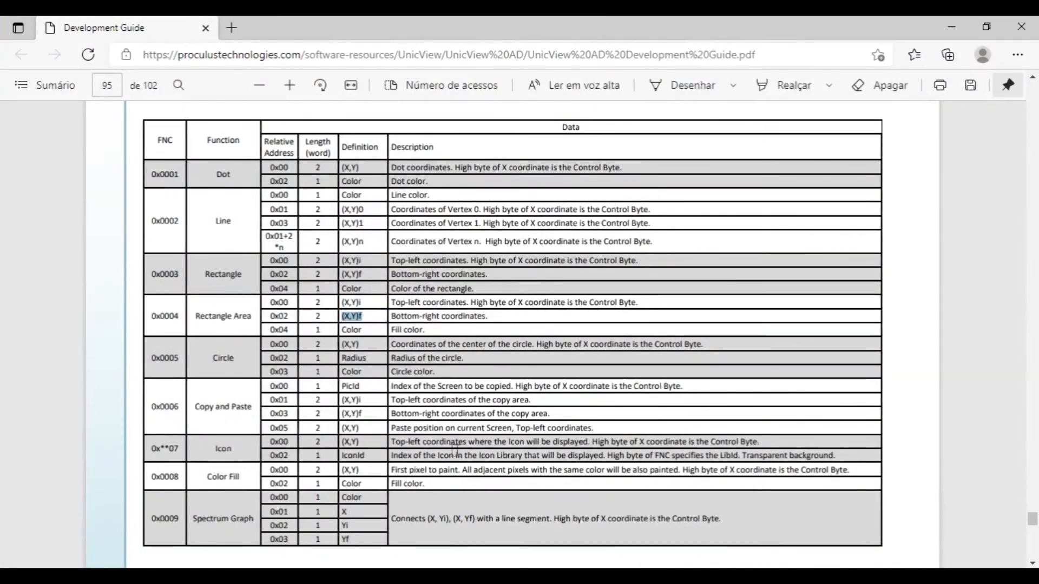
{"action": "key", "text": "alt+Tab"}
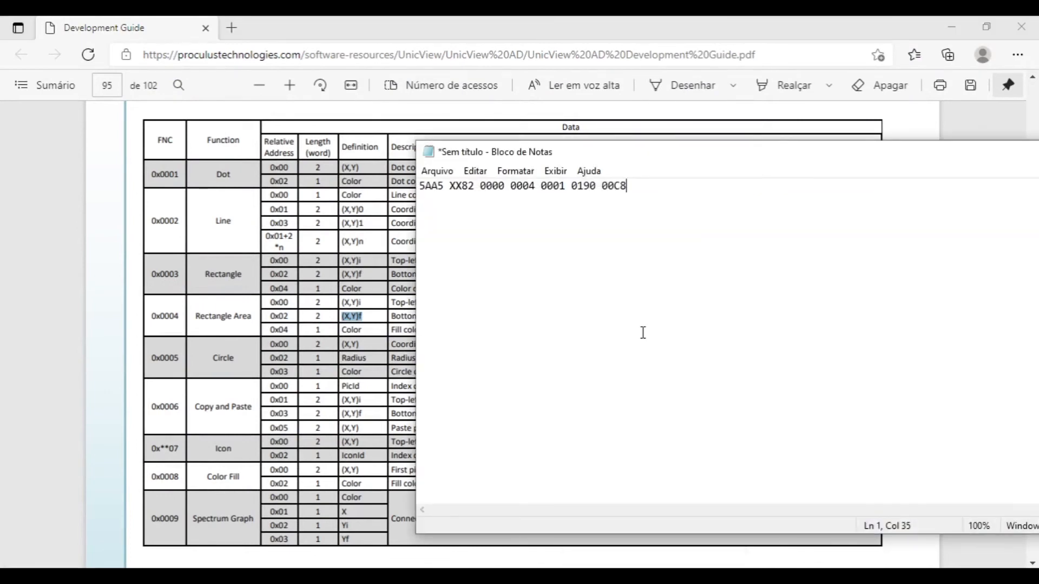
{"action": "type", "text": "0258 0190"}
- Review the Rectangle Area's fill color row in the guide
{"action": "left_click", "coordinate": [375, 332]}
{"action": "left_click_drag", "start_coordinate": [427, 330], "coordinate": [316, 329]}
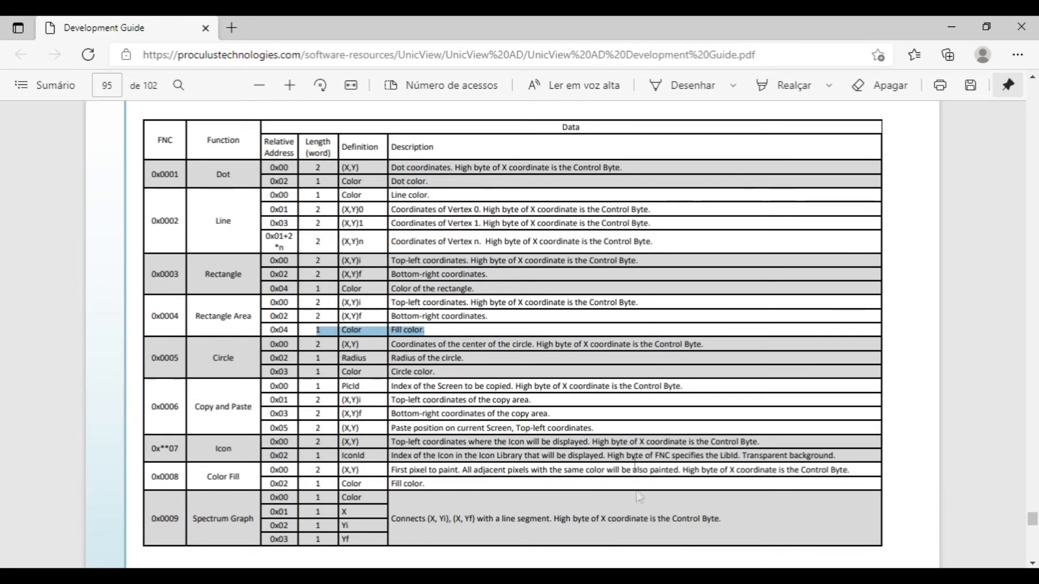
{"action": "mouse_move", "coordinate": [652, 577]}
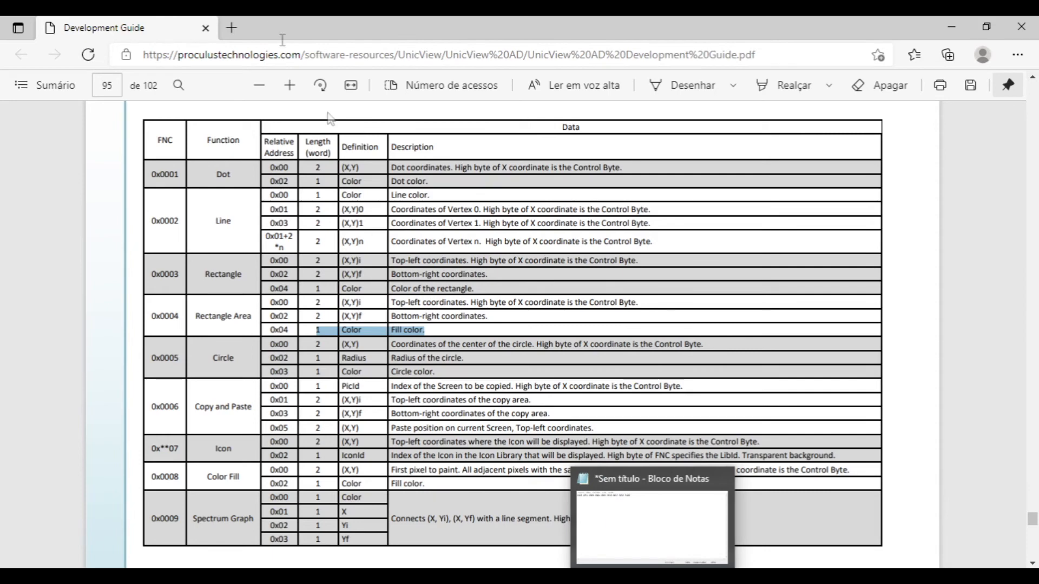
- Switch to UnicView AD, show the Numeric Display's properties in hexadecimal and set its font color to pure red
{"action": "left_click", "coordinate": [517, 575]}
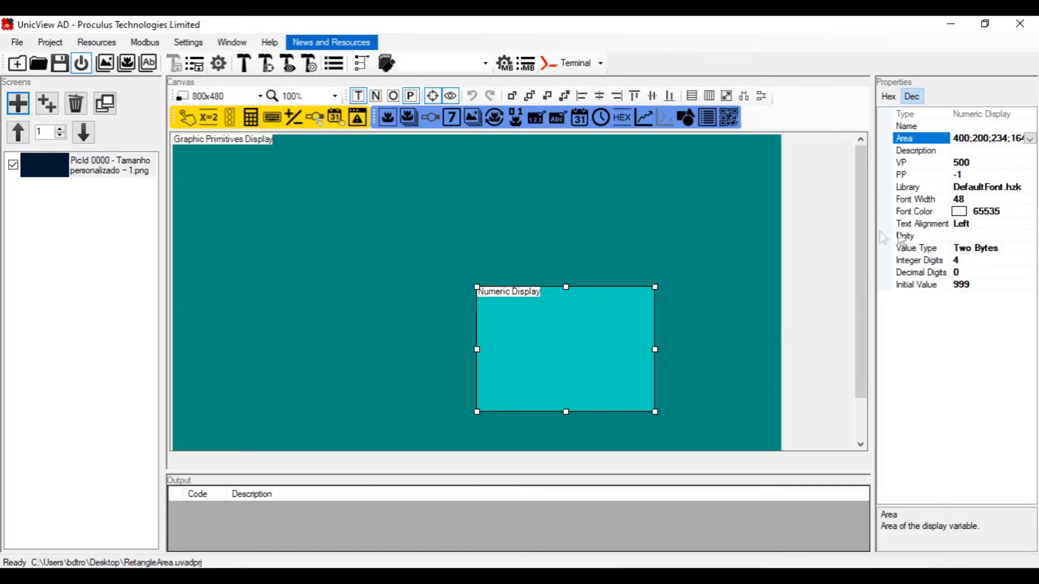
{"action": "left_click", "coordinate": [888, 96]}
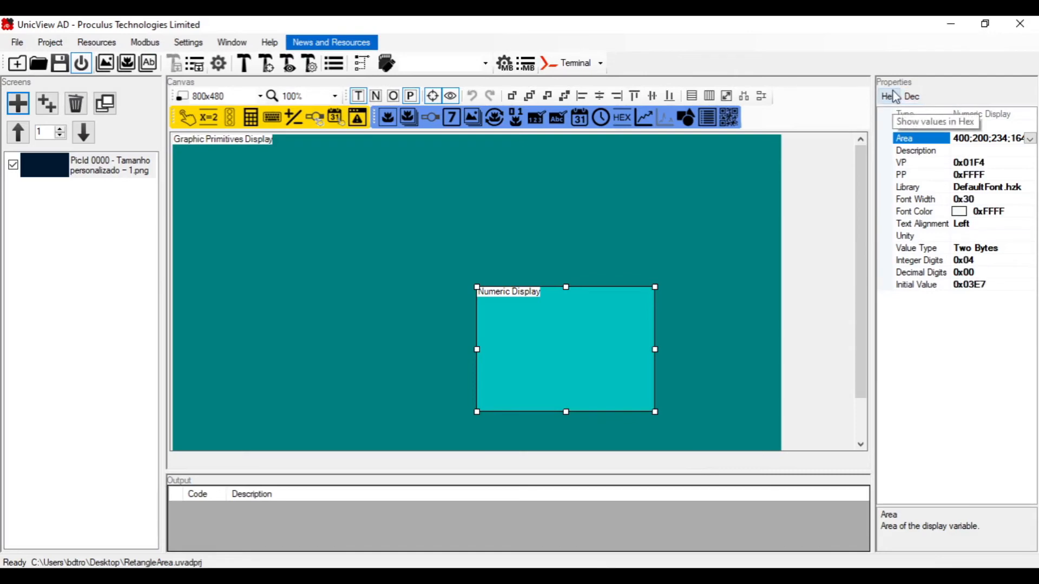
{"action": "left_click", "coordinate": [961, 212]}
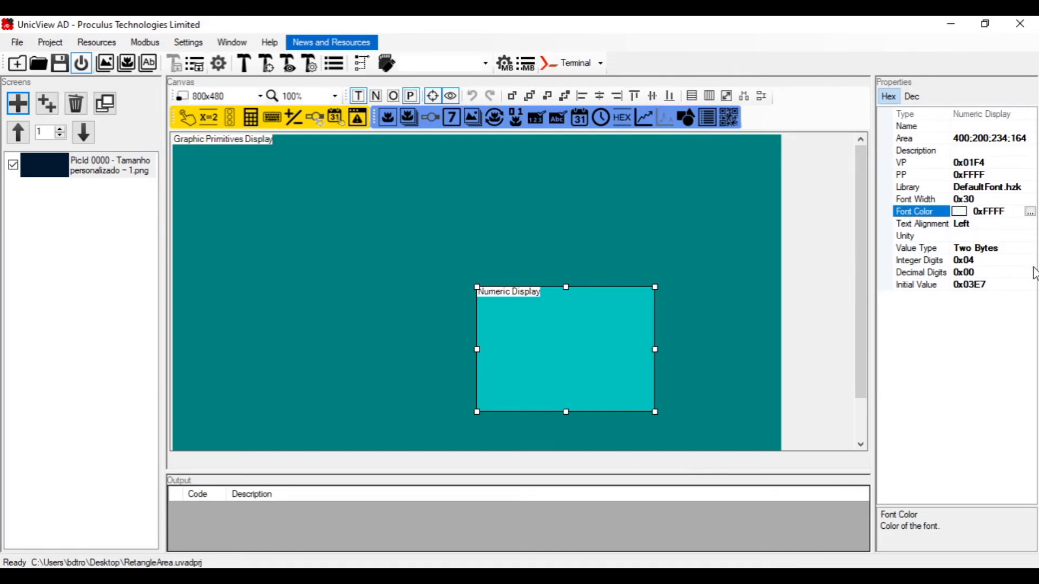
{"action": "left_click", "coordinate": [1030, 212]}
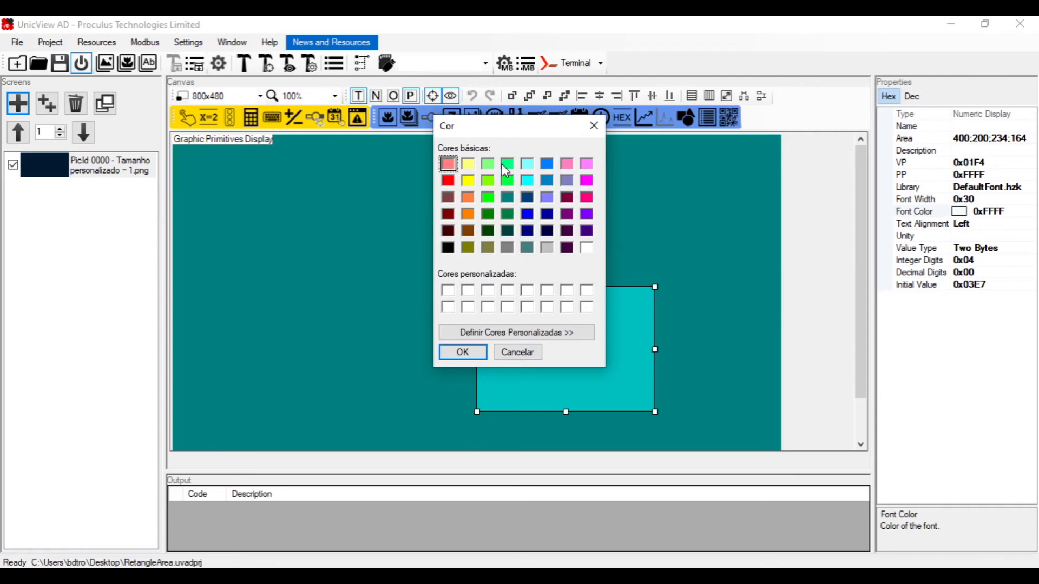
{"action": "left_click", "coordinate": [449, 181]}
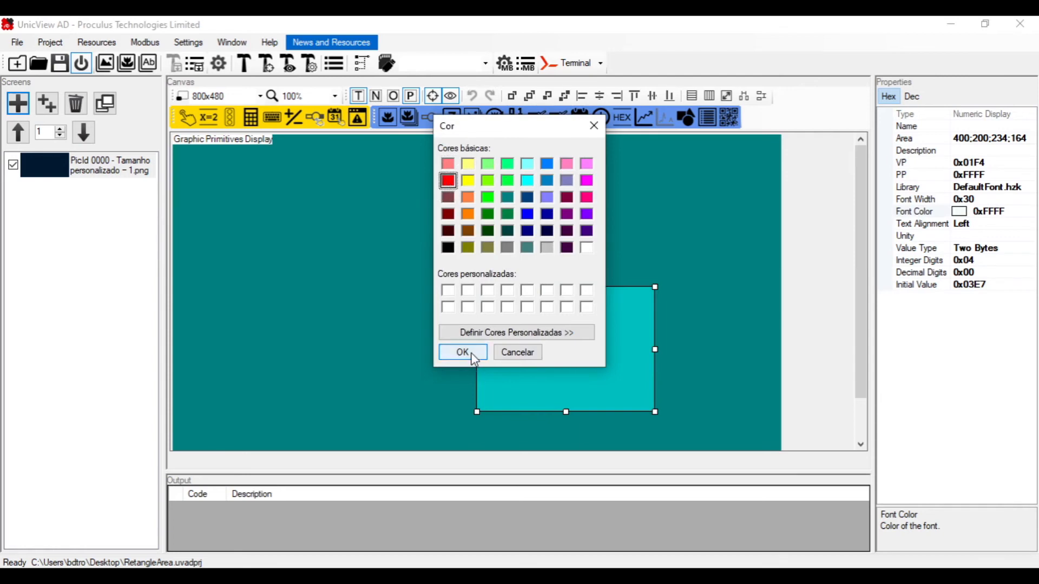
{"action": "left_click", "coordinate": [464, 353]}
- Take the red font color's hex code and append it to the frame in Notepad as F800
{"action": "left_click_drag", "start_coordinate": [1013, 210], "coordinate": [986, 215]}
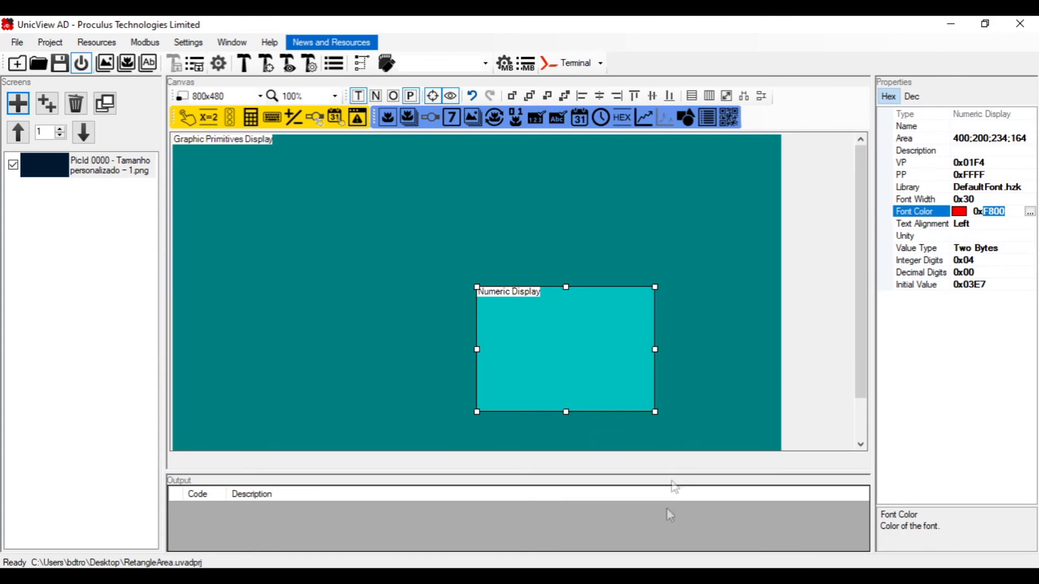
{"action": "left_click", "coordinate": [653, 579]}
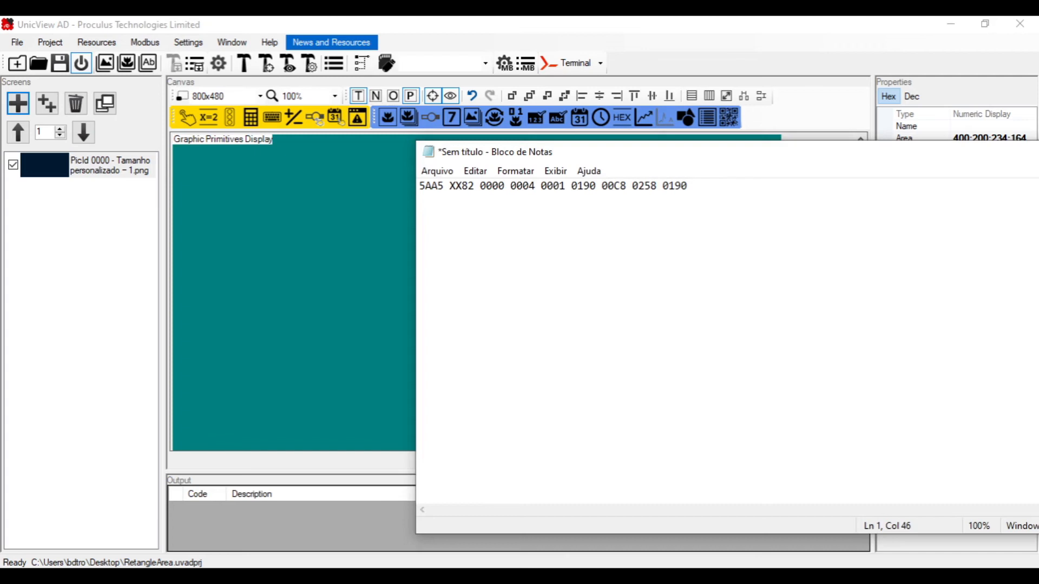
{"action": "type", "text": "F800"}
- Replace the XX placeholder in the frame with the length 11 and review the coordinate and color words
{"action": "left_click_drag", "start_coordinate": [463, 186], "coordinate": [449, 186]}
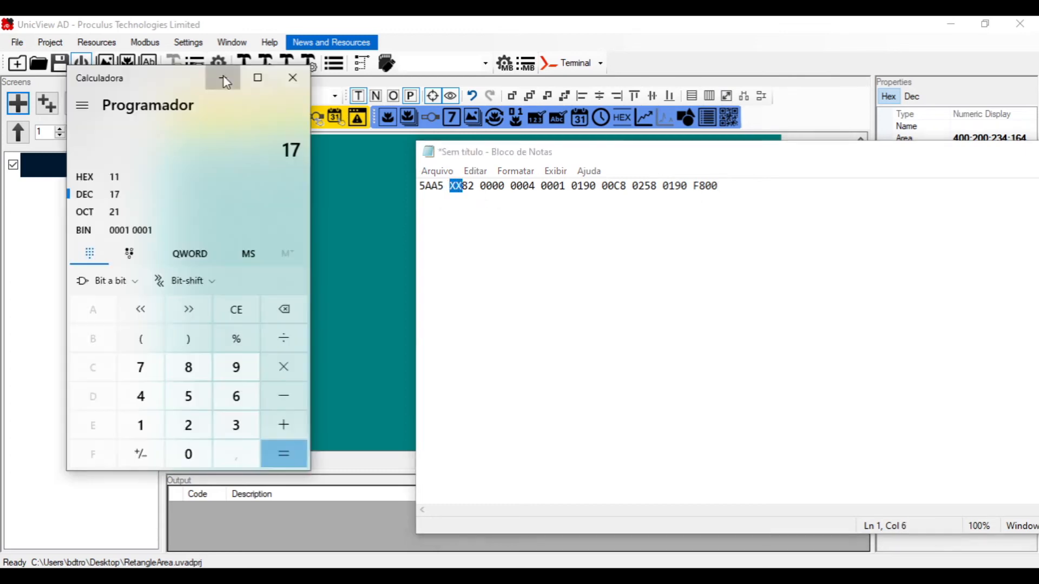
{"action": "left_click", "coordinate": [224, 78]}
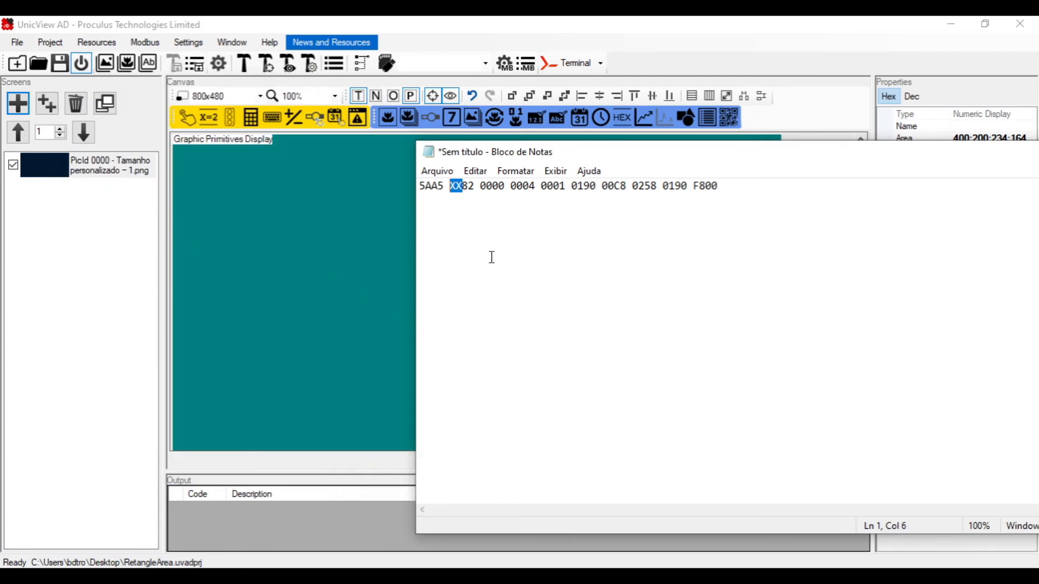
{"action": "type", "text": "11"}
{"action": "left_click", "coordinate": [749, 196]}
{"action": "left_click_drag", "start_coordinate": [571, 188], "coordinate": [722, 188]}
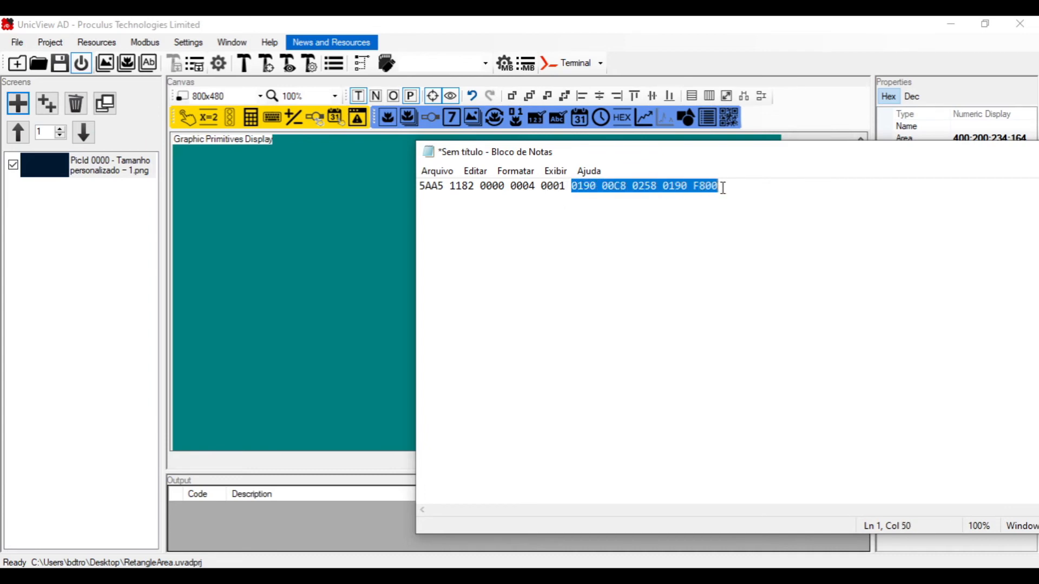
{"action": "left_click", "coordinate": [750, 201]}
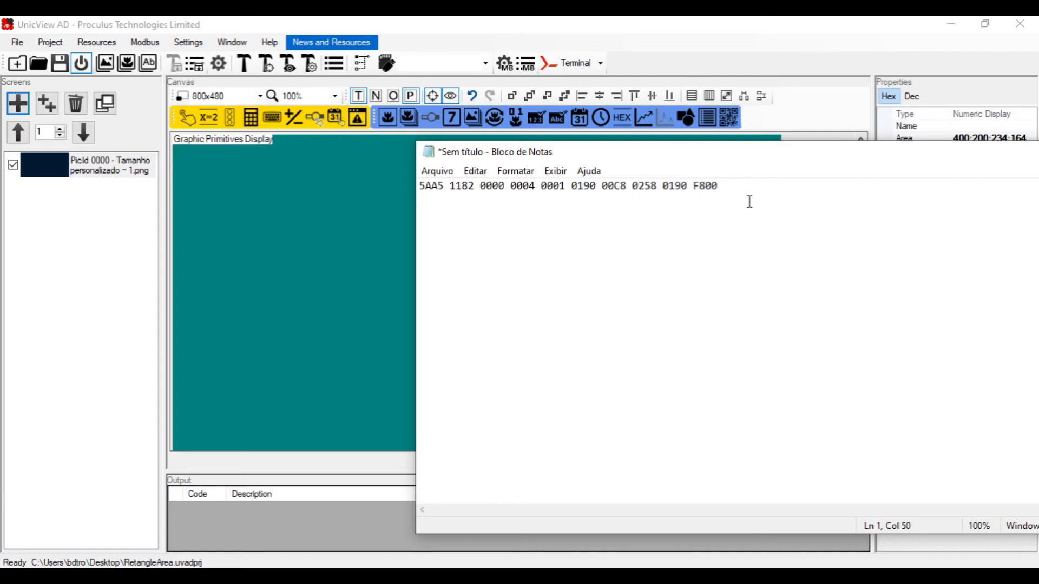
- Copy the full frame from Notepad, switch to UnicView Terminal and clear the old 5AA5 0381 00 01 command between the brackets
{"action": "left_click_drag", "start_coordinate": [741, 188], "coordinate": [382, 199]}
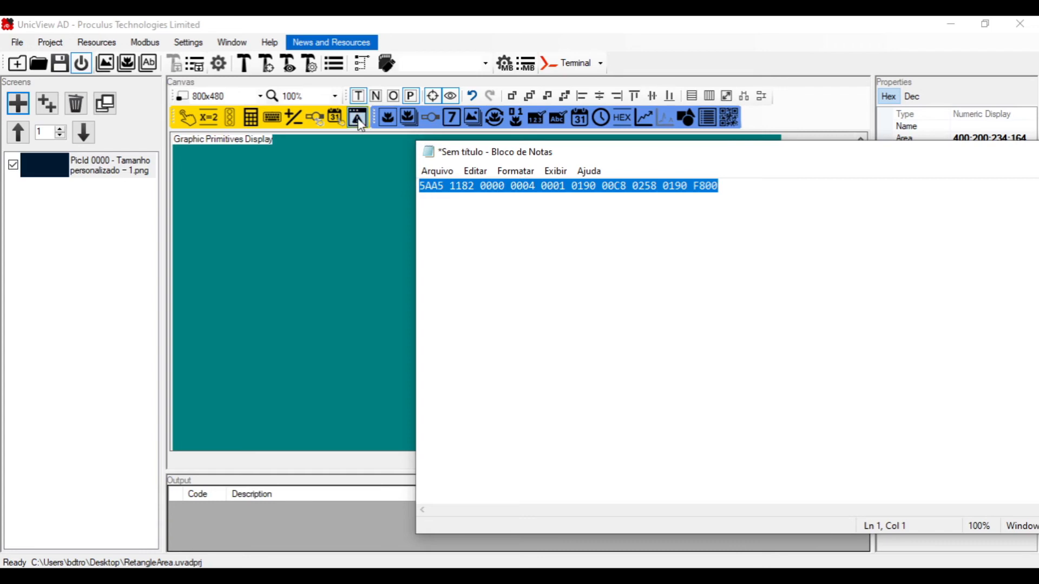
{"action": "left_click", "coordinate": [382, 205]}
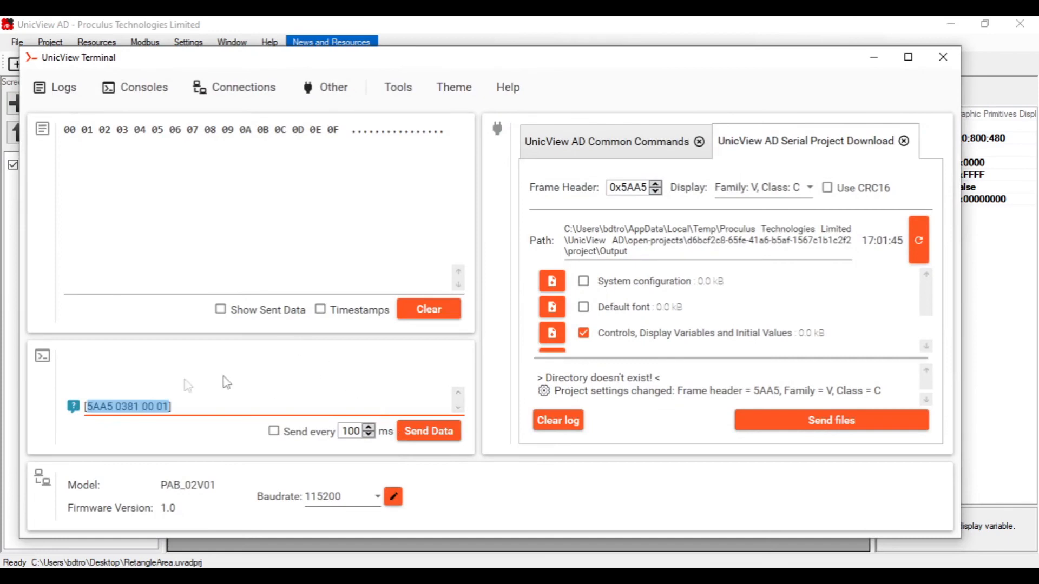
{"action": "left_click", "coordinate": [119, 409]}
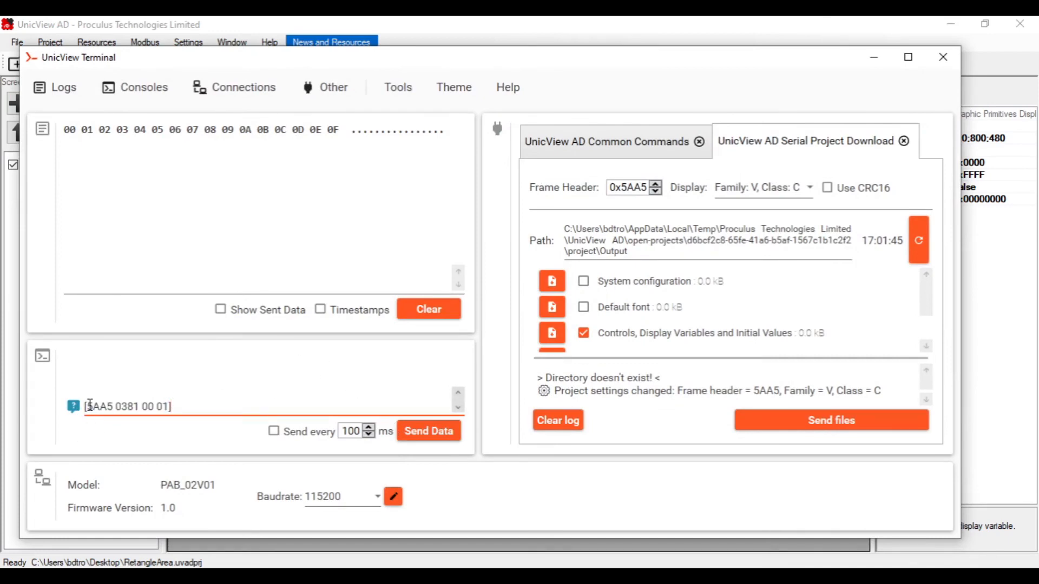
{"action": "left_click_drag", "start_coordinate": [86, 407], "coordinate": [170, 407]}
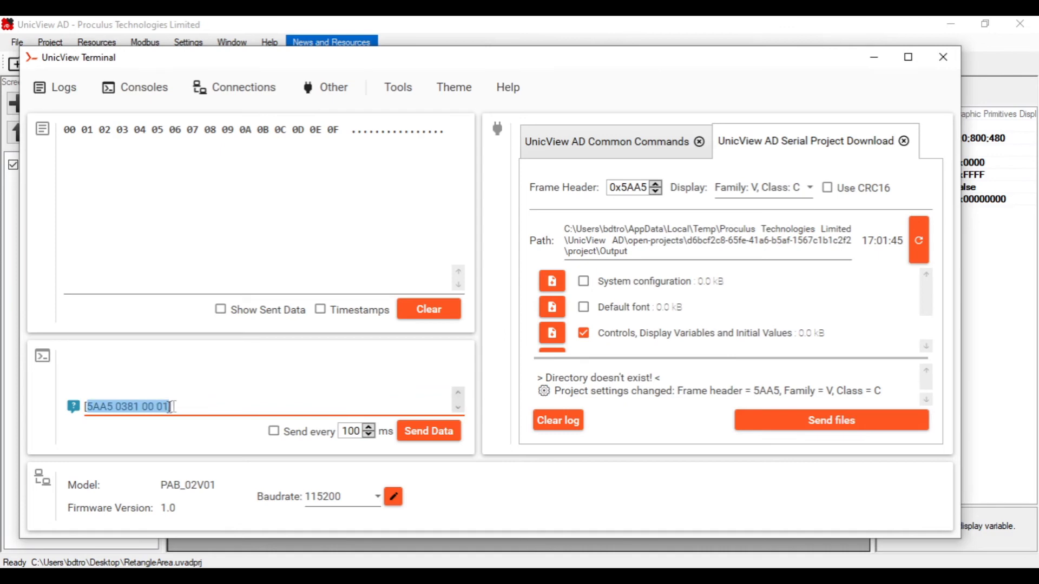
{"action": "key", "text": "BackSpace"}
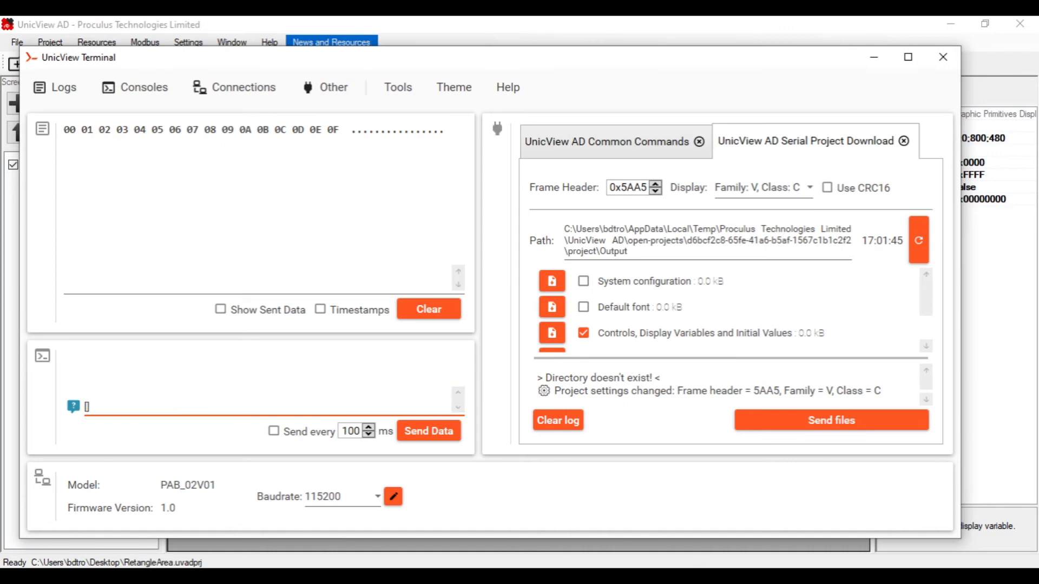
{"action": "left_click", "coordinate": [710, 575]}
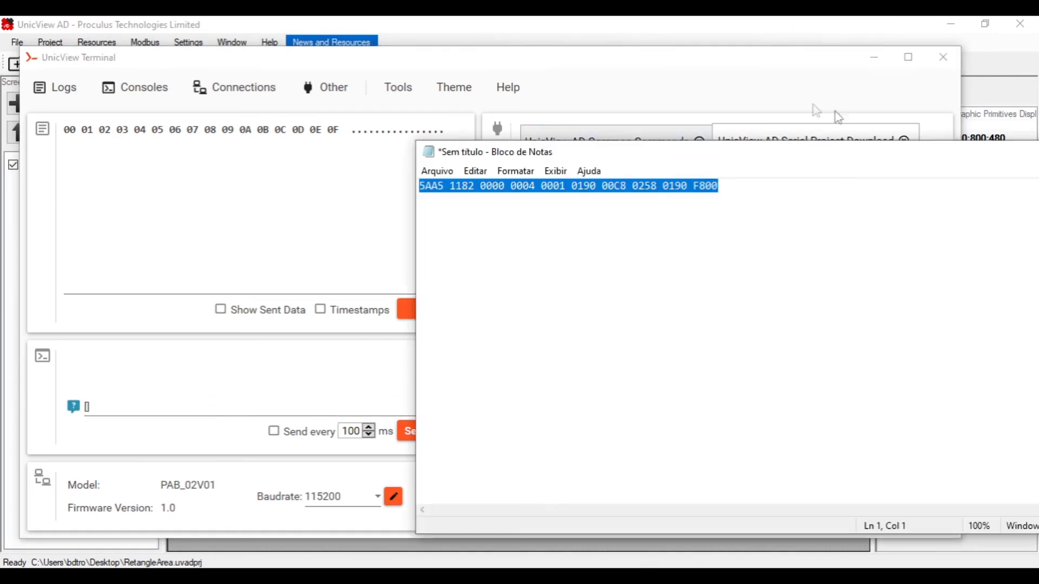
{"action": "left_click", "coordinate": [96, 411]}
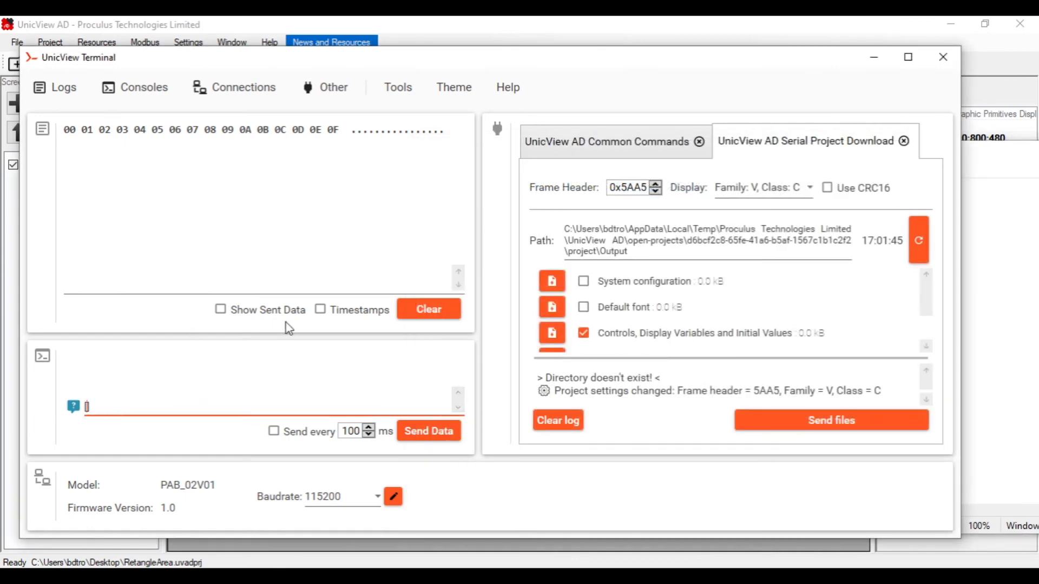
{"action": "key", "text": "ctrl+v"}
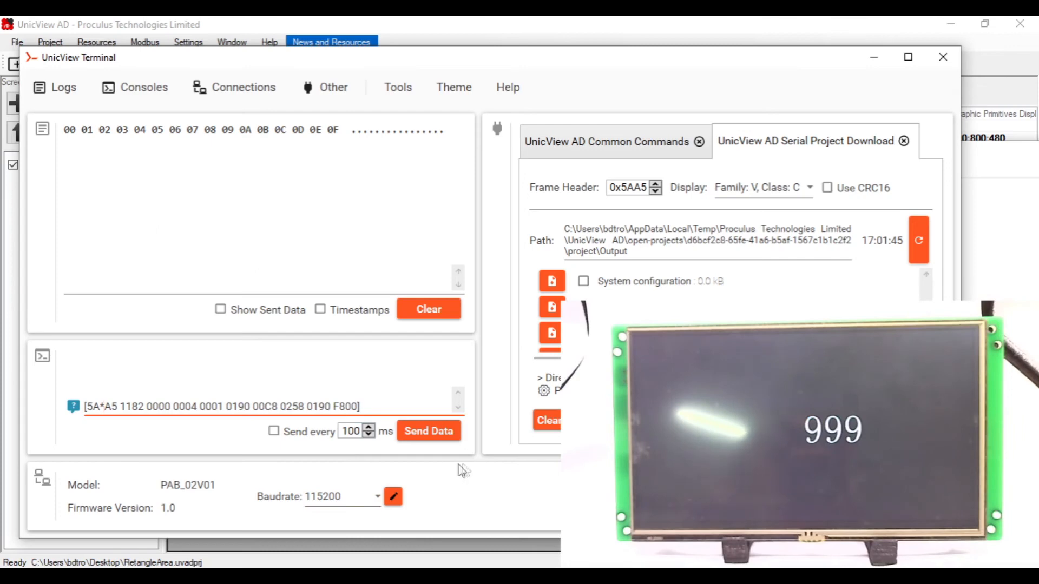
{"action": "left_click", "coordinate": [415, 439]}
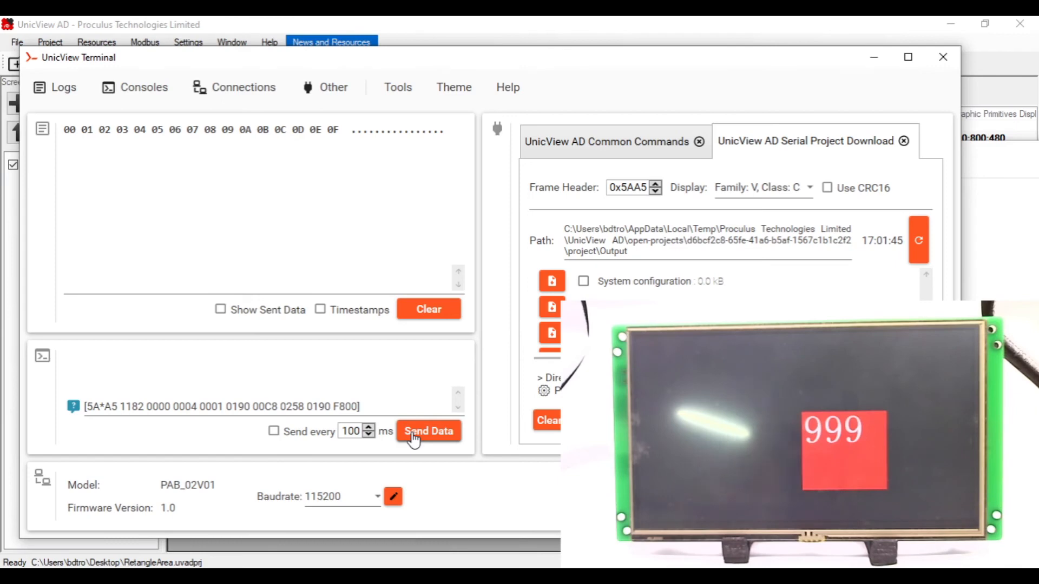
- Switch to UnicView AD, put the Notepad window away and review the canvas layout of the Graphic Primitives and Numeric Displays
{"action": "left_click", "coordinate": [873, 59]}
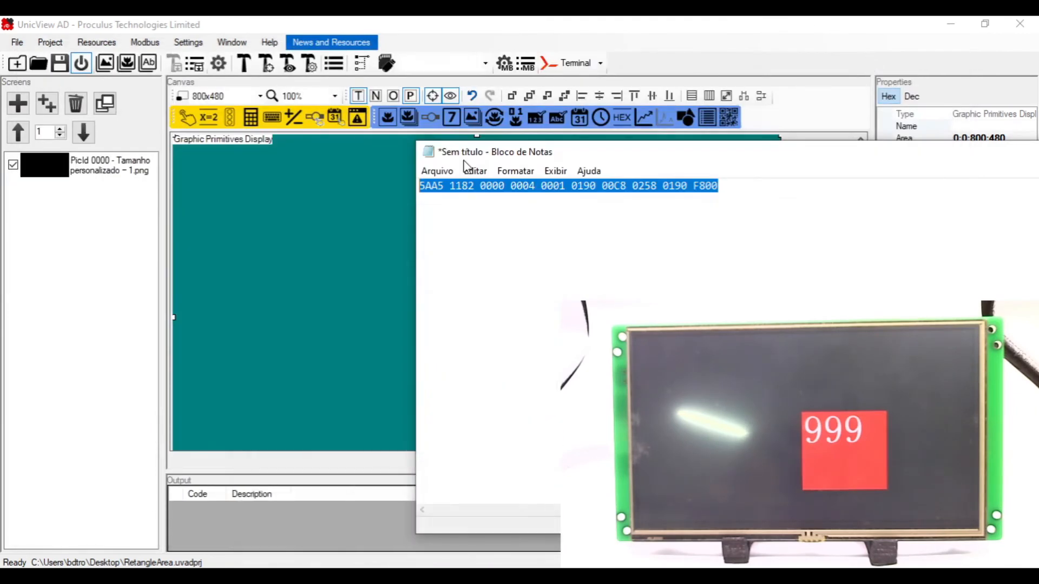
{"action": "left_click_drag", "start_coordinate": [975, 151], "coordinate": [746, 93]}
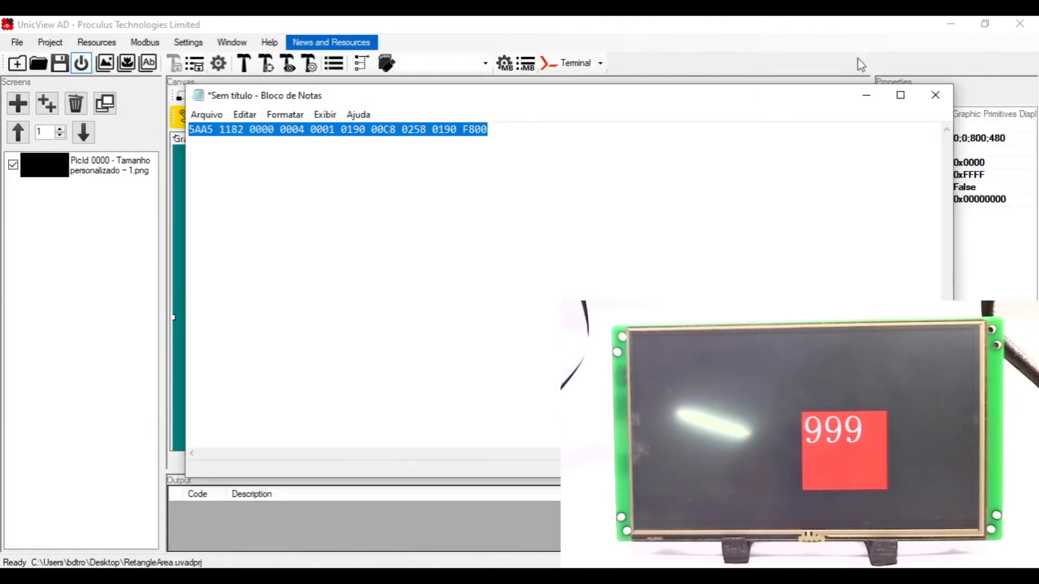
{"action": "left_click", "coordinate": [866, 97]}
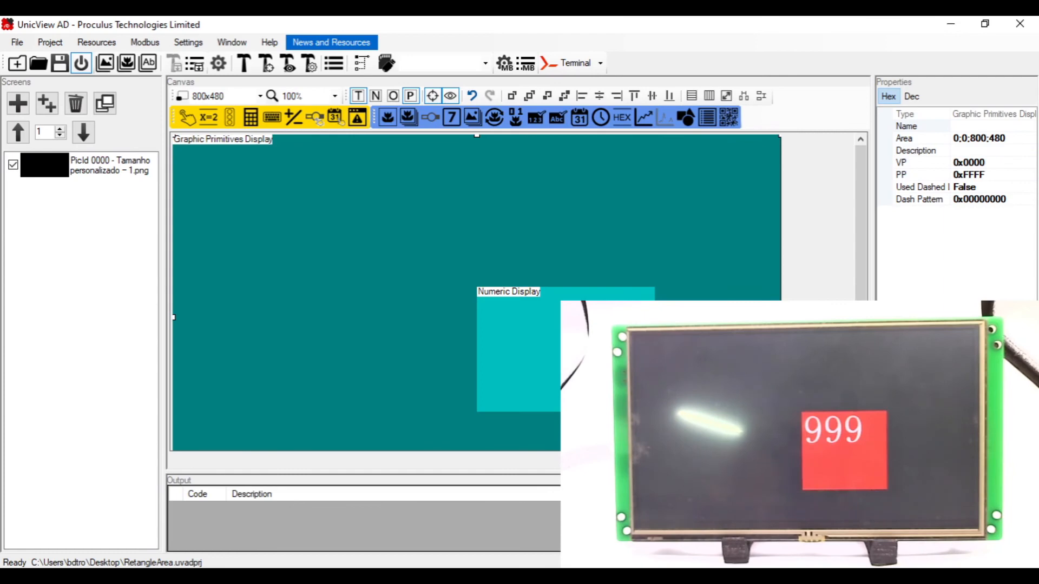
- Return to UnicView Terminal and review the sent frame's command, coordinate and color words
{"action": "key", "text": "alt+Tab"}
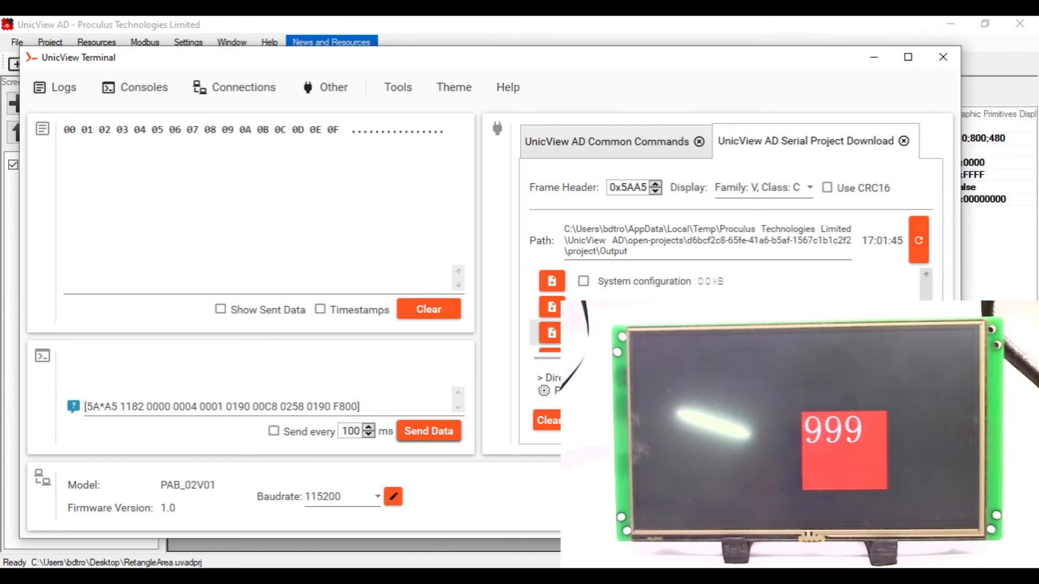
{"action": "left_click", "coordinate": [340, 406]}
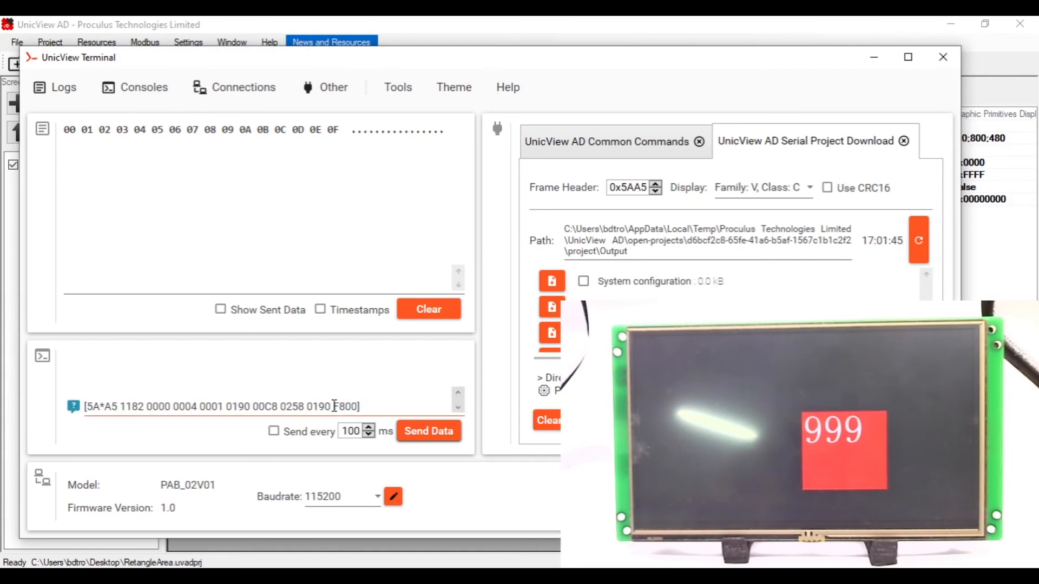
{"action": "left_click_drag", "start_coordinate": [334, 406], "coordinate": [359, 407]}
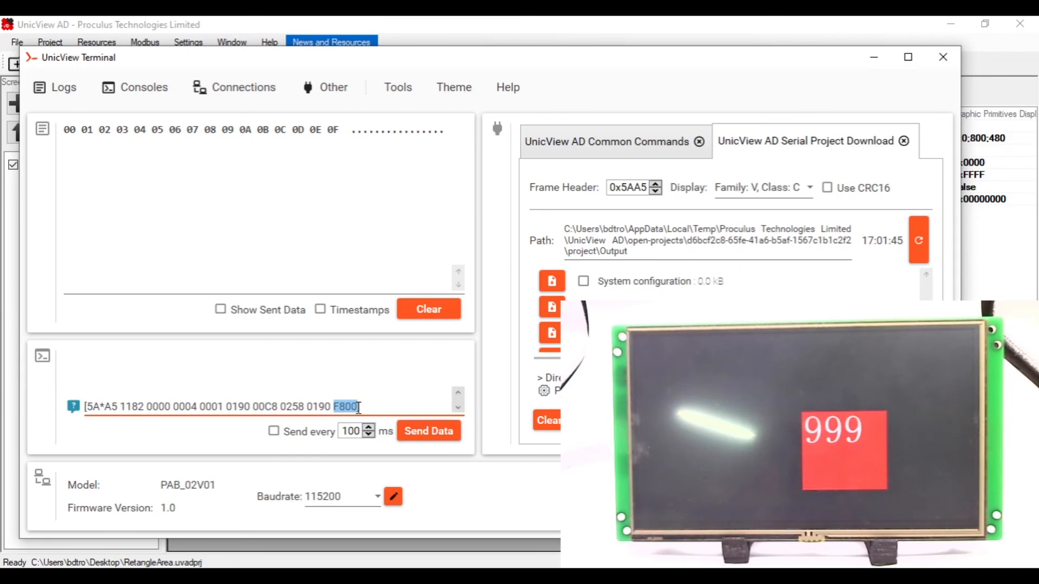
{"action": "left_click", "coordinate": [249, 359]}
{"action": "left_click_drag", "start_coordinate": [334, 406], "coordinate": [358, 407]}
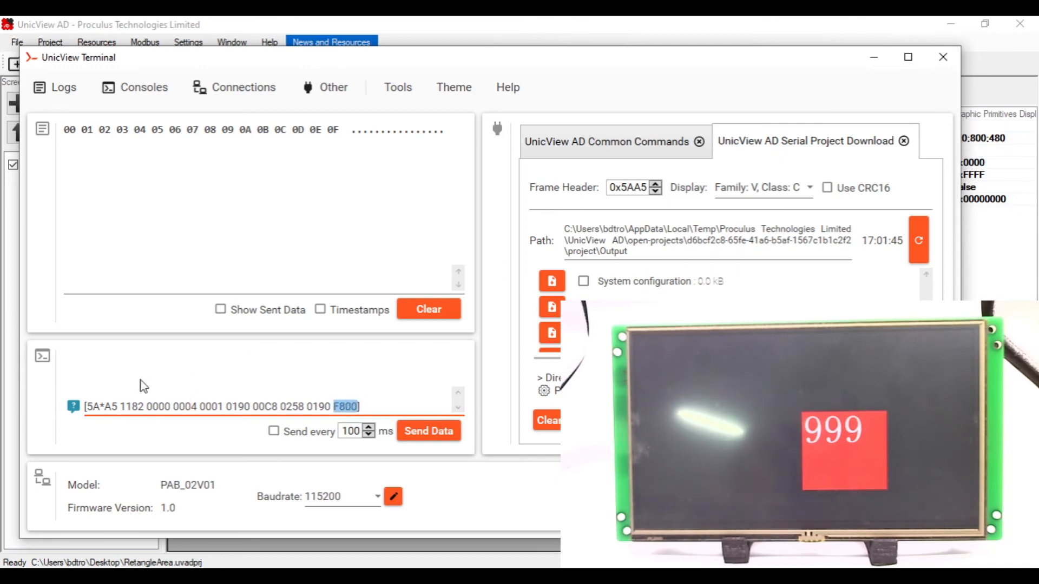
{"action": "left_click_drag", "start_coordinate": [174, 407], "coordinate": [195, 413]}
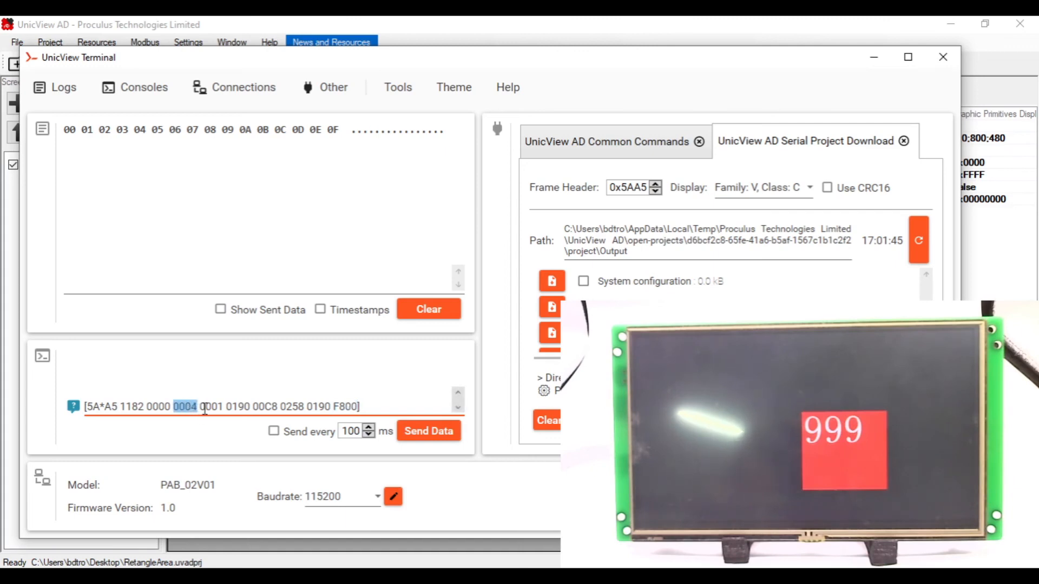
{"action": "left_click", "coordinate": [211, 408]}
{"action": "left_click", "coordinate": [243, 406]}
{"action": "left_click_drag", "start_coordinate": [265, 407], "coordinate": [299, 407]}
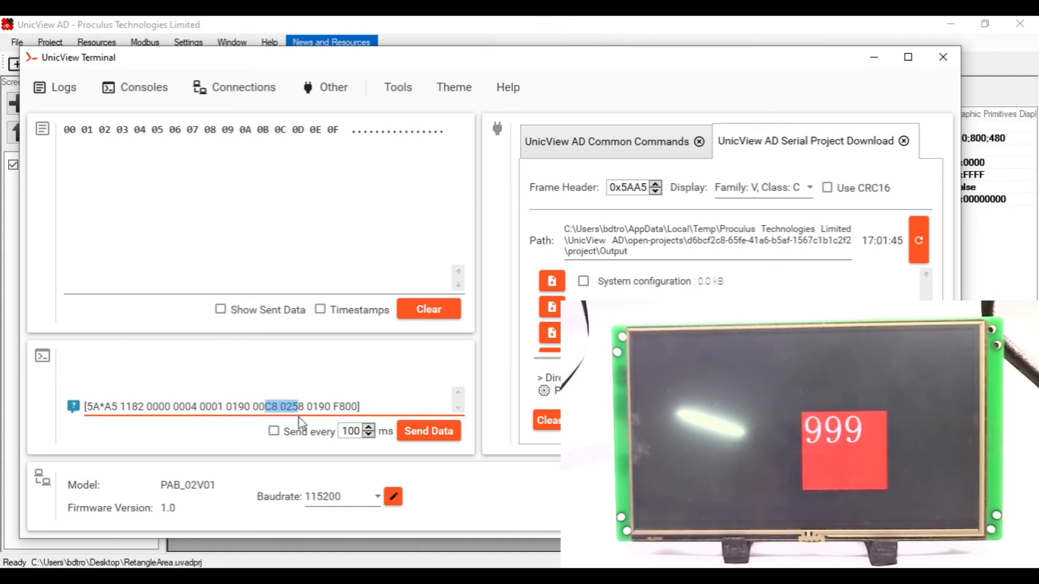
{"action": "left_click", "coordinate": [341, 406]}
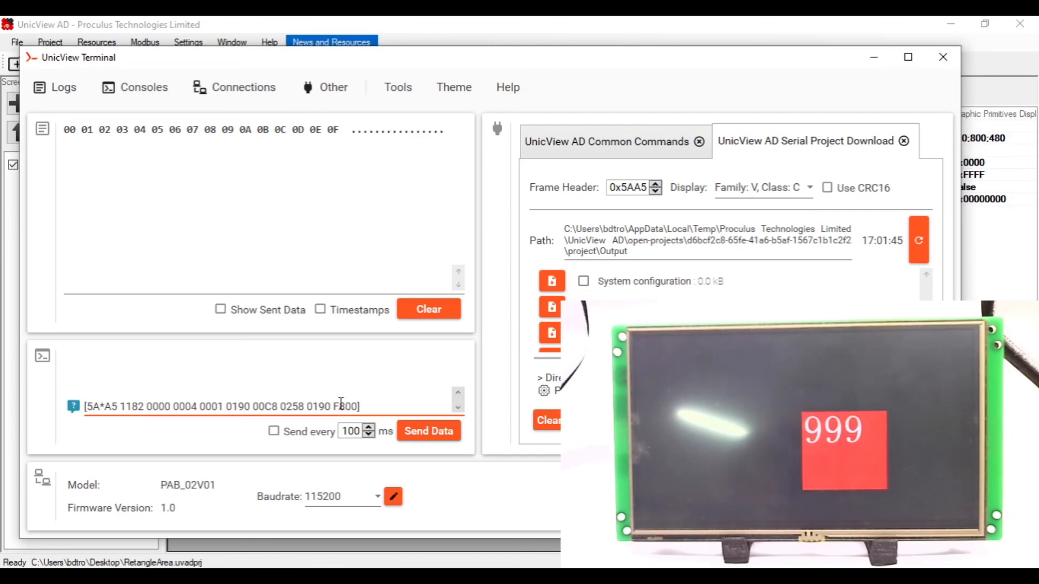
{"action": "left_click_drag", "start_coordinate": [356, 405], "coordinate": [90, 425]}
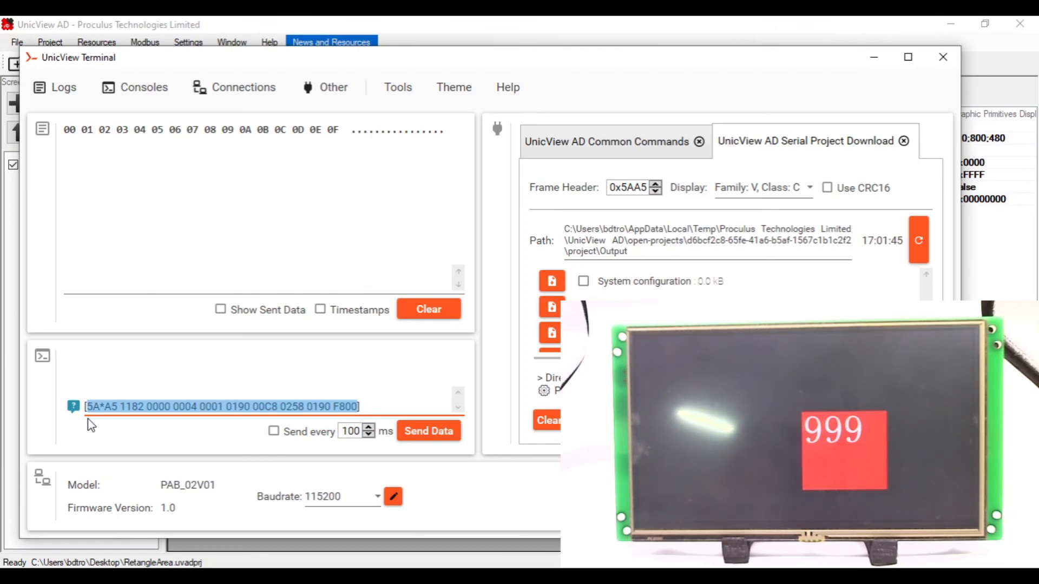
{"action": "key", "text": "BackSpace"}
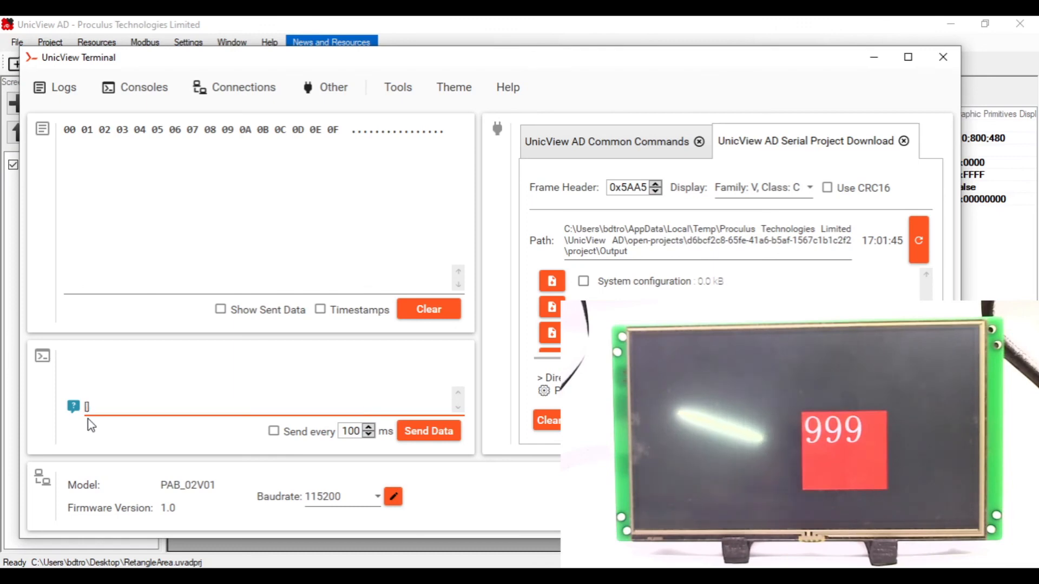
{"action": "type", "text": "[5AA5"}
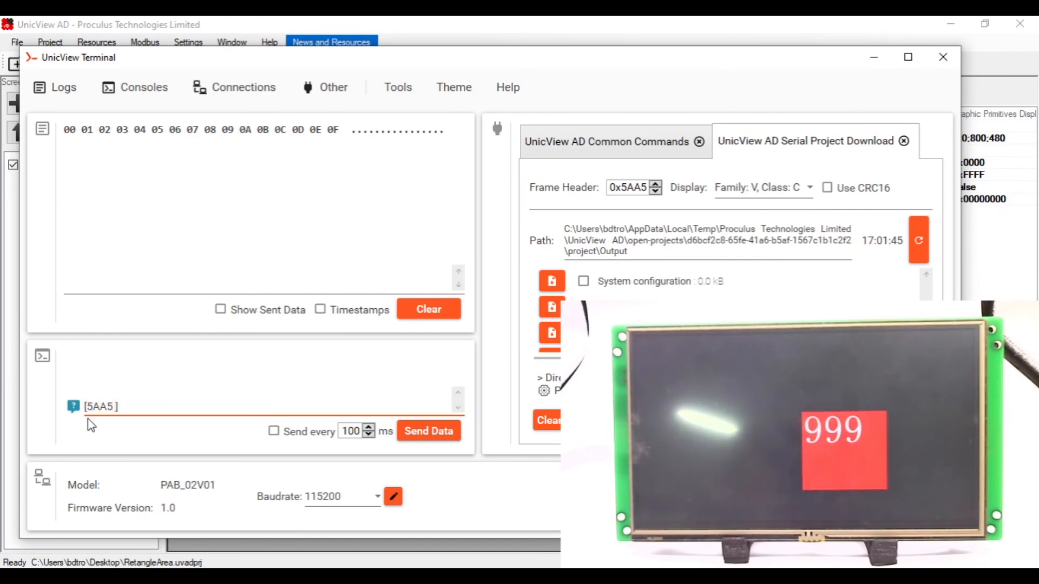
{"action": "type", "text": " 05"}
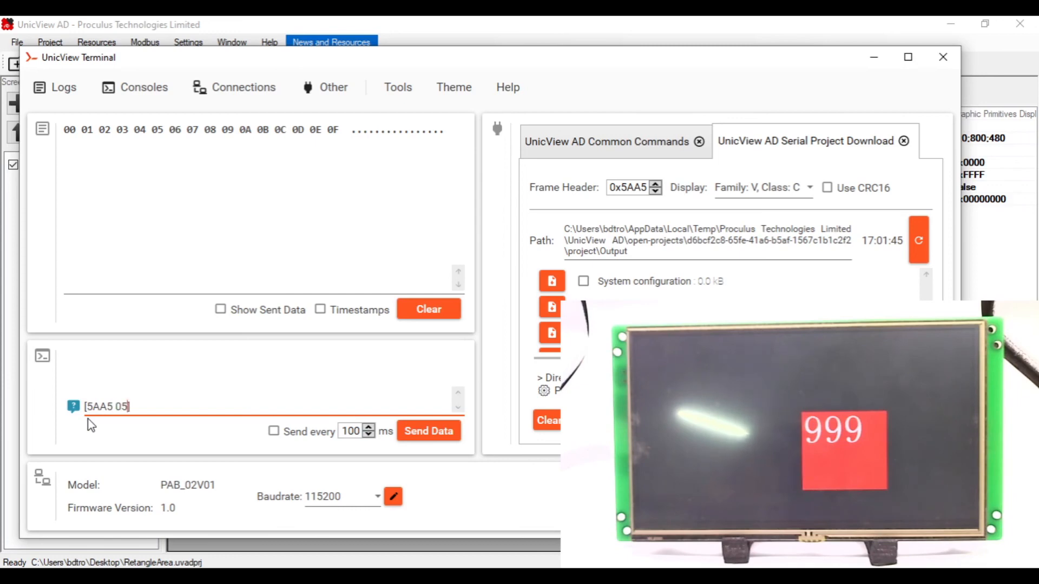
{"action": "type", "text": "82"}
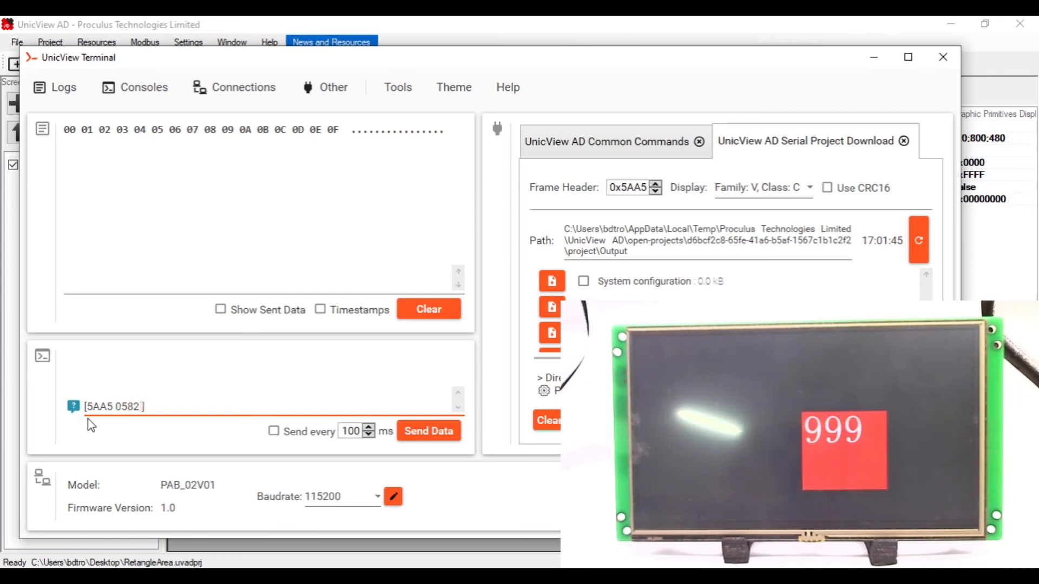
{"action": "type", "text": " 006"}
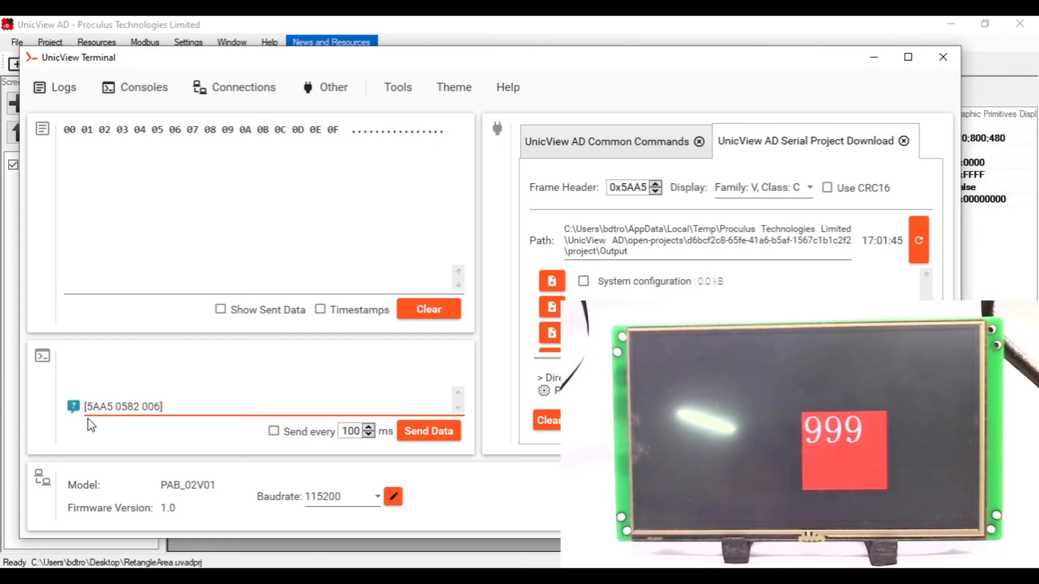
{"action": "key", "text": "BackSpace"}
{"action": "type", "text": "06"}
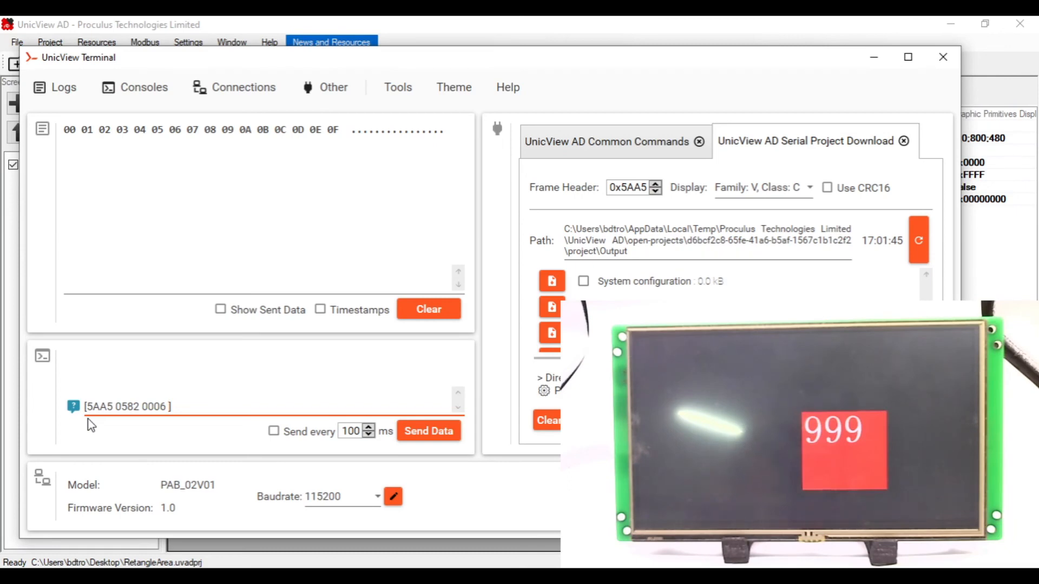
{"action": "type", "text": "000]"}
{"action": "left_click", "coordinate": [439, 435]}
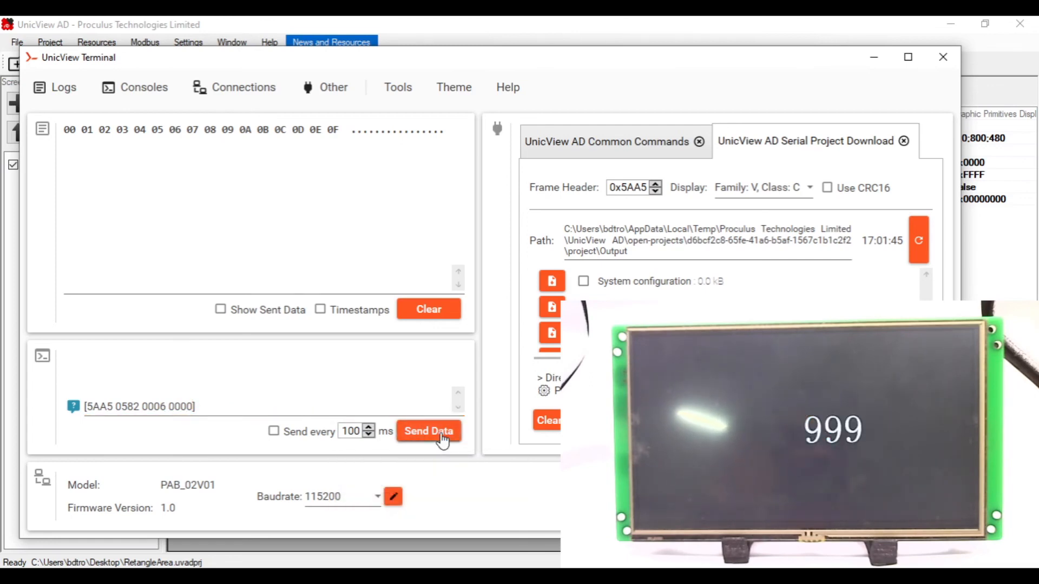
- Change the command's data word to F800, send [5AA5 0582 0006 F800] to the display and return to UnicView AD
{"action": "left_click", "coordinate": [196, 411]}
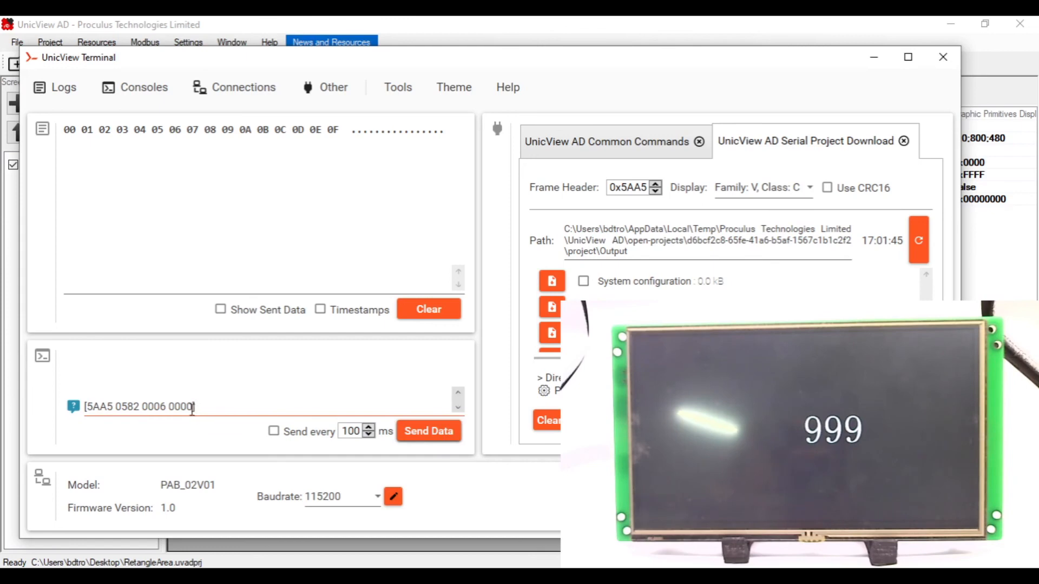
{"action": "key", "text": "BackSpace"}
{"action": "key", "text": "BackSpace"}
{"action": "key", "text": "BackSpace"}
{"action": "key", "text": "BackSpace"}
{"action": "key", "text": "BackSpace"}
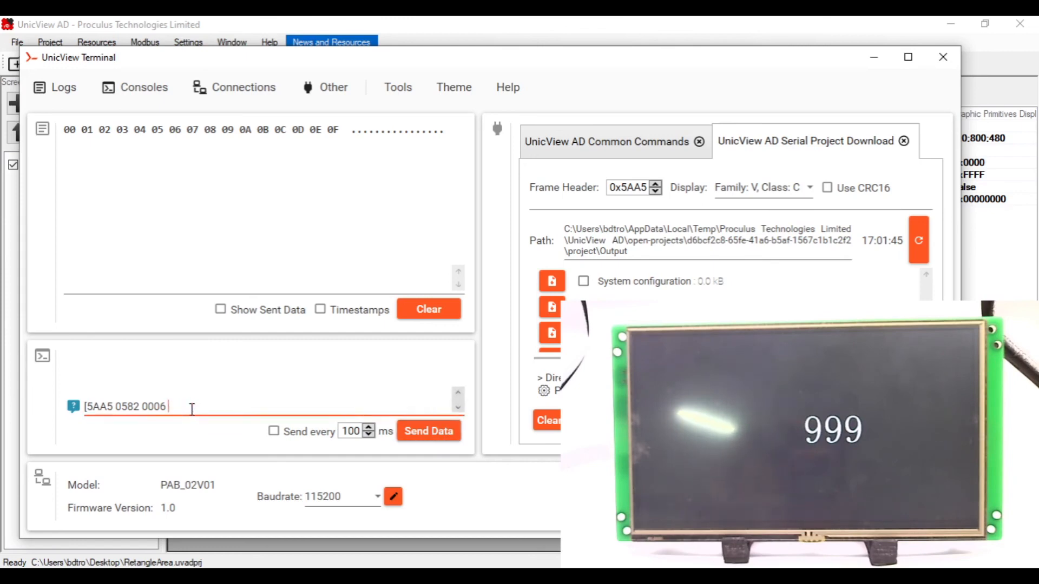
{"action": "type", "text": "F80"}
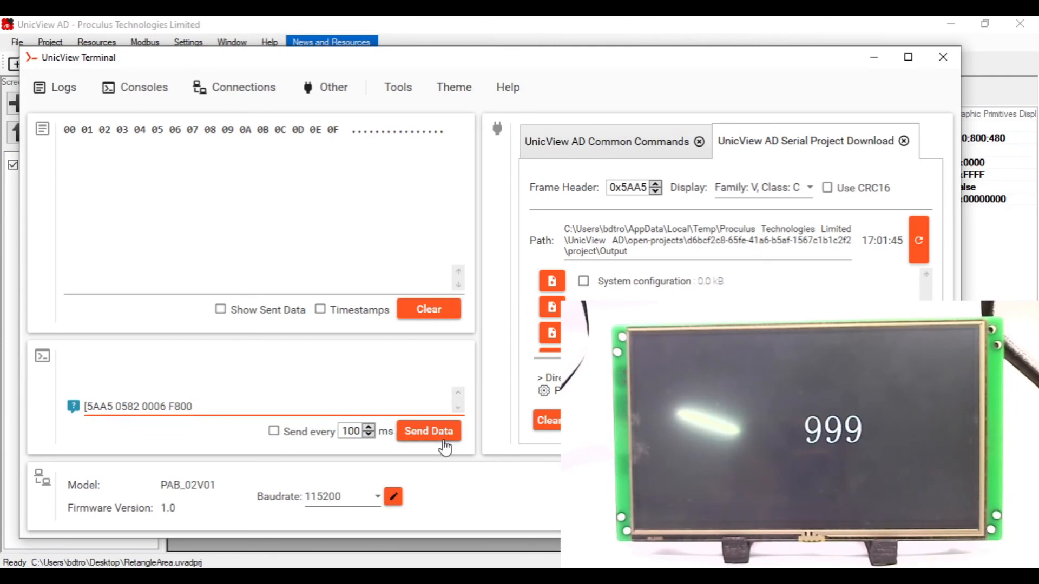
{"action": "type", "text": "0"}
{"action": "left_click", "coordinate": [243, 400]}
{"action": "type", "text": "]"}
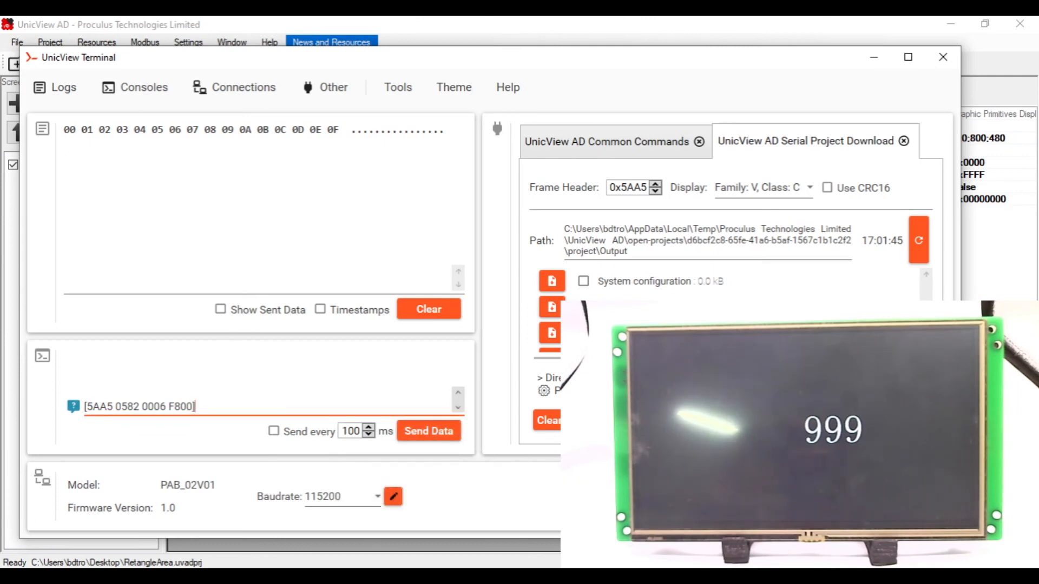
{"action": "left_click", "coordinate": [431, 433]}
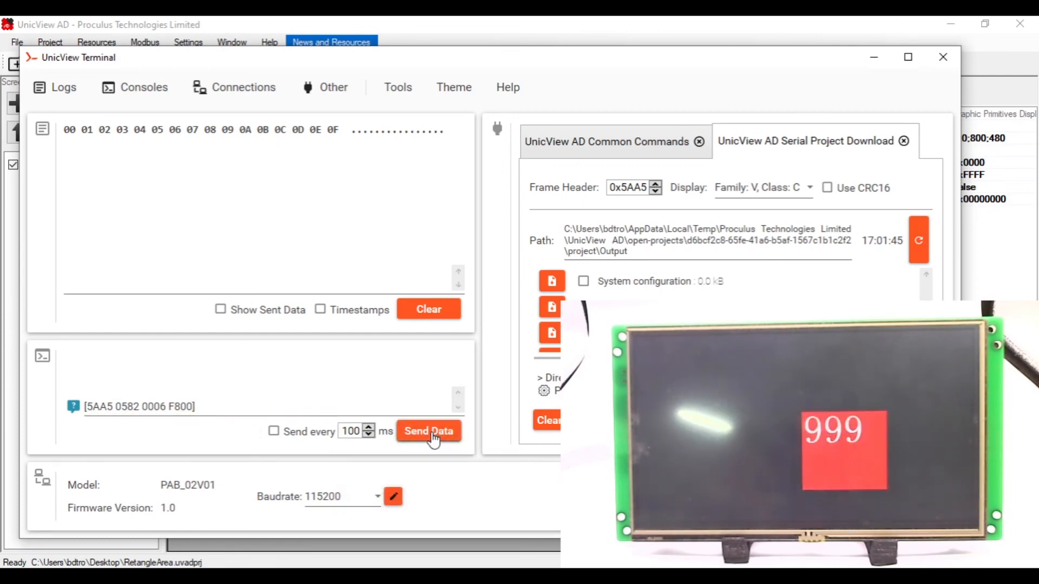
{"action": "left_click", "coordinate": [875, 57]}
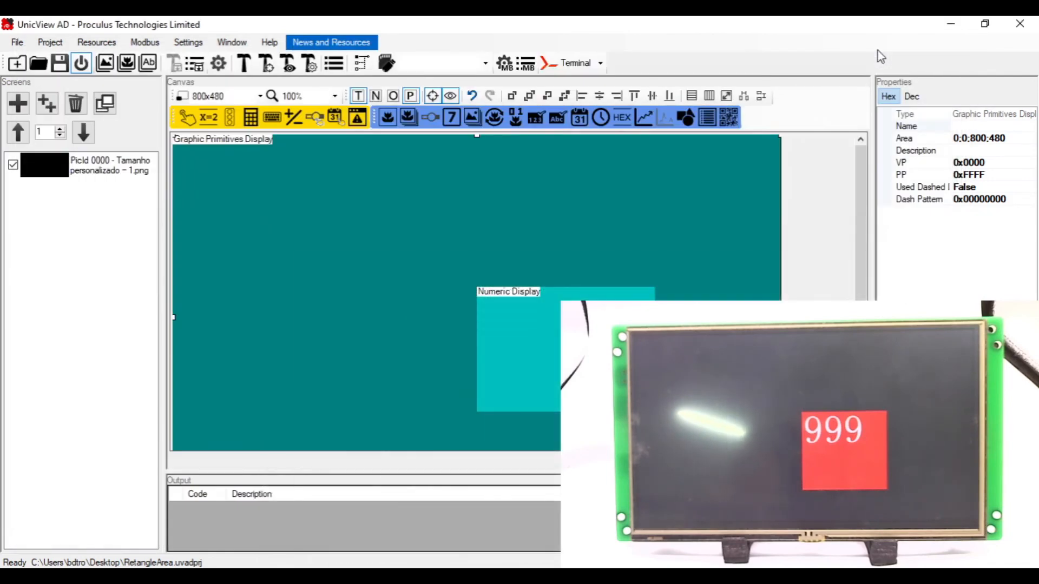